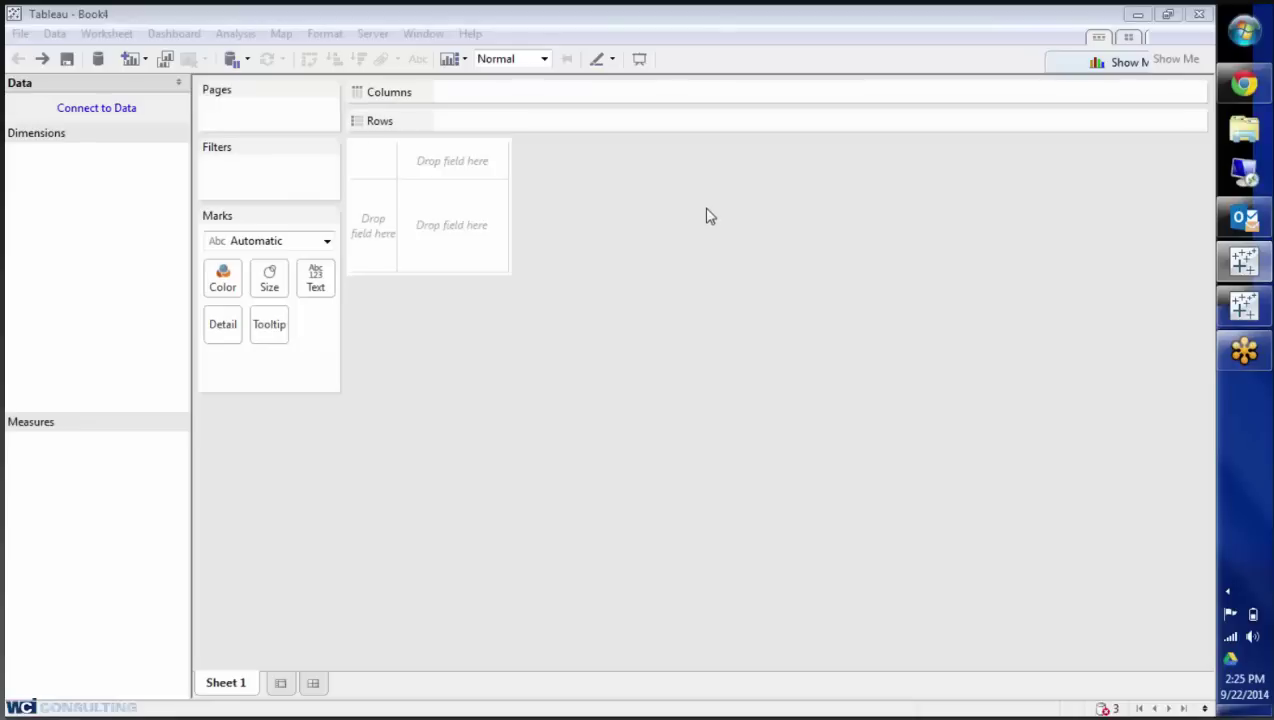
- Open the Microsoft SQL Server connection dialog from the server data source list
click(114, 112)
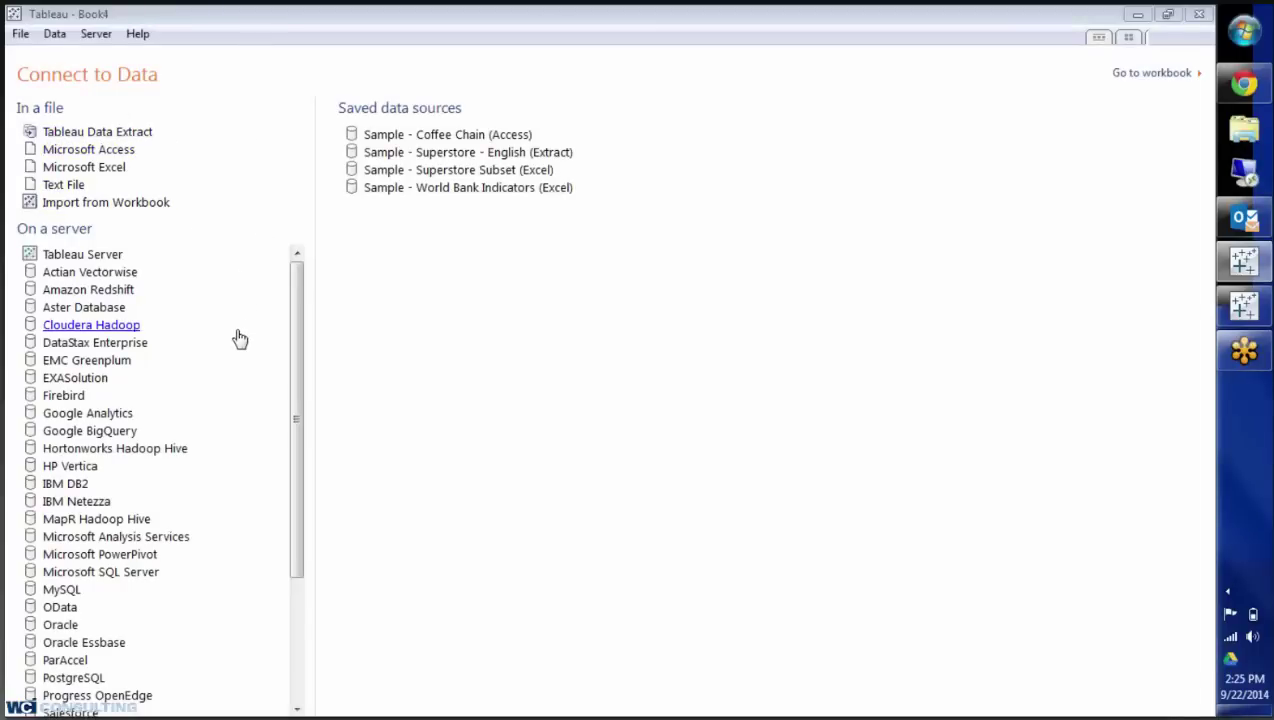
drag(298, 346, 296, 458)
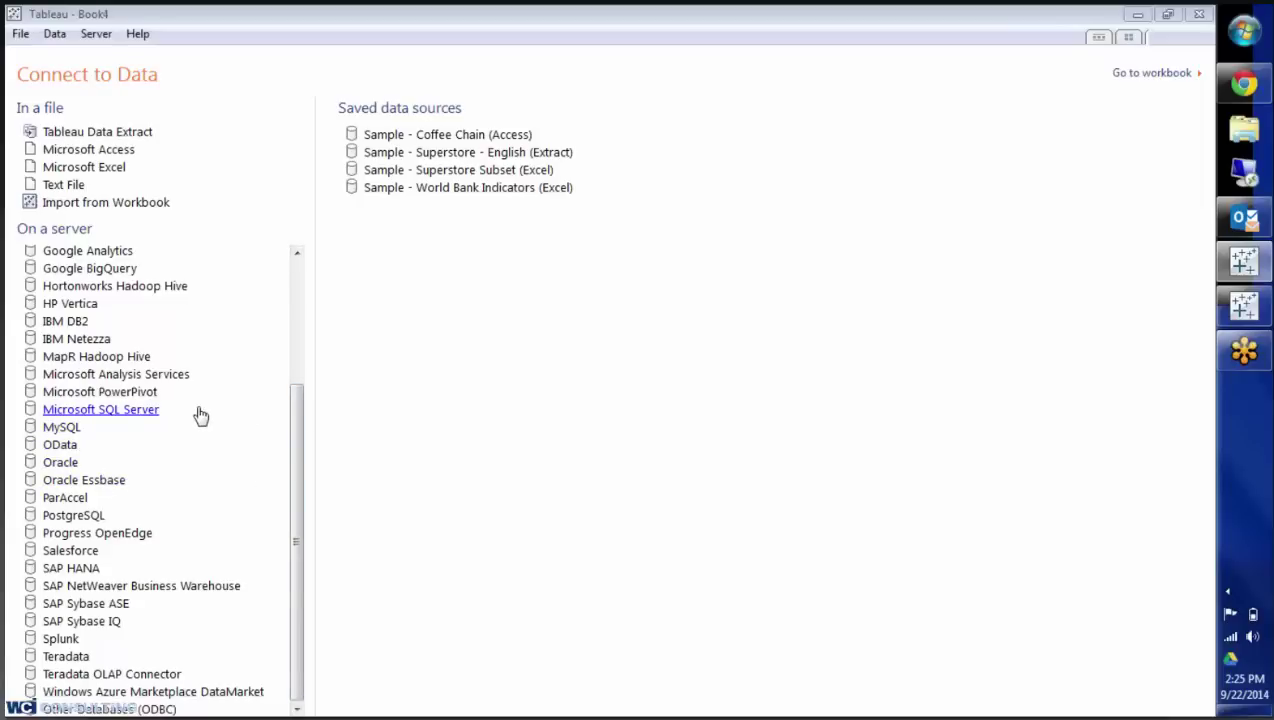
click(198, 415)
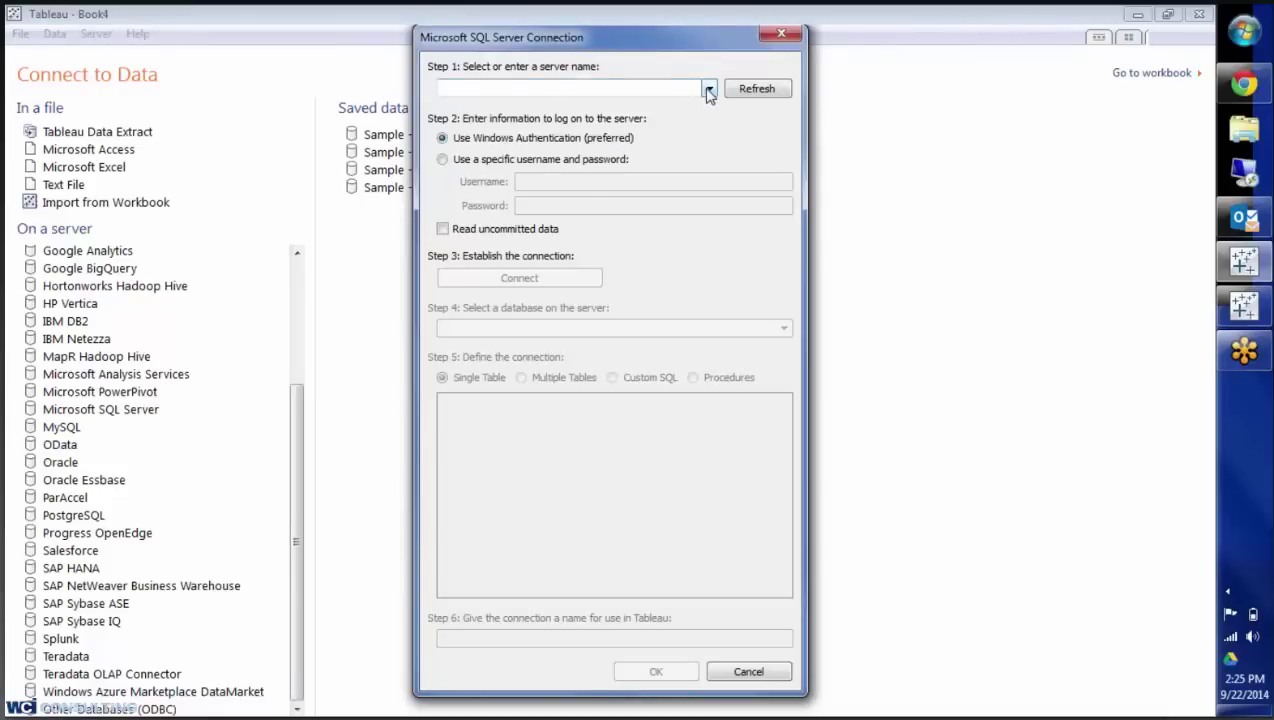
- Connect to server WCI-SQL-2008\WCISQL2008 using a specific username and password
click(709, 89)
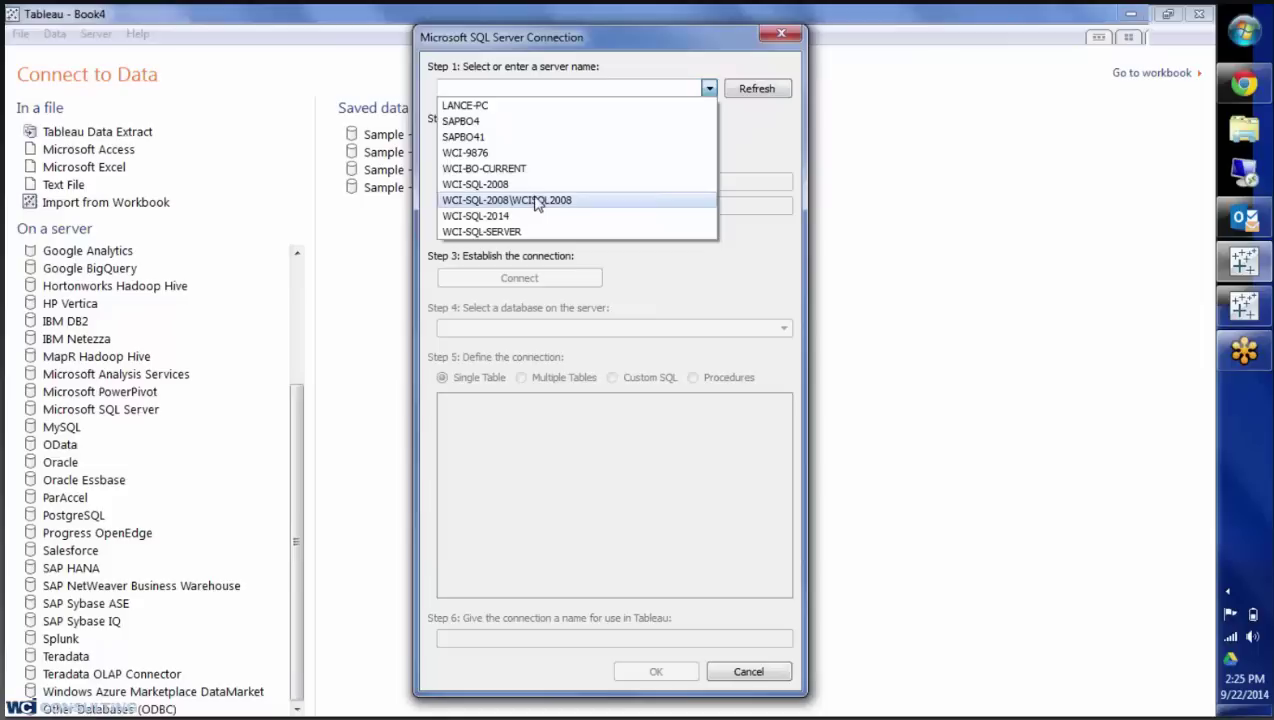
click(538, 202)
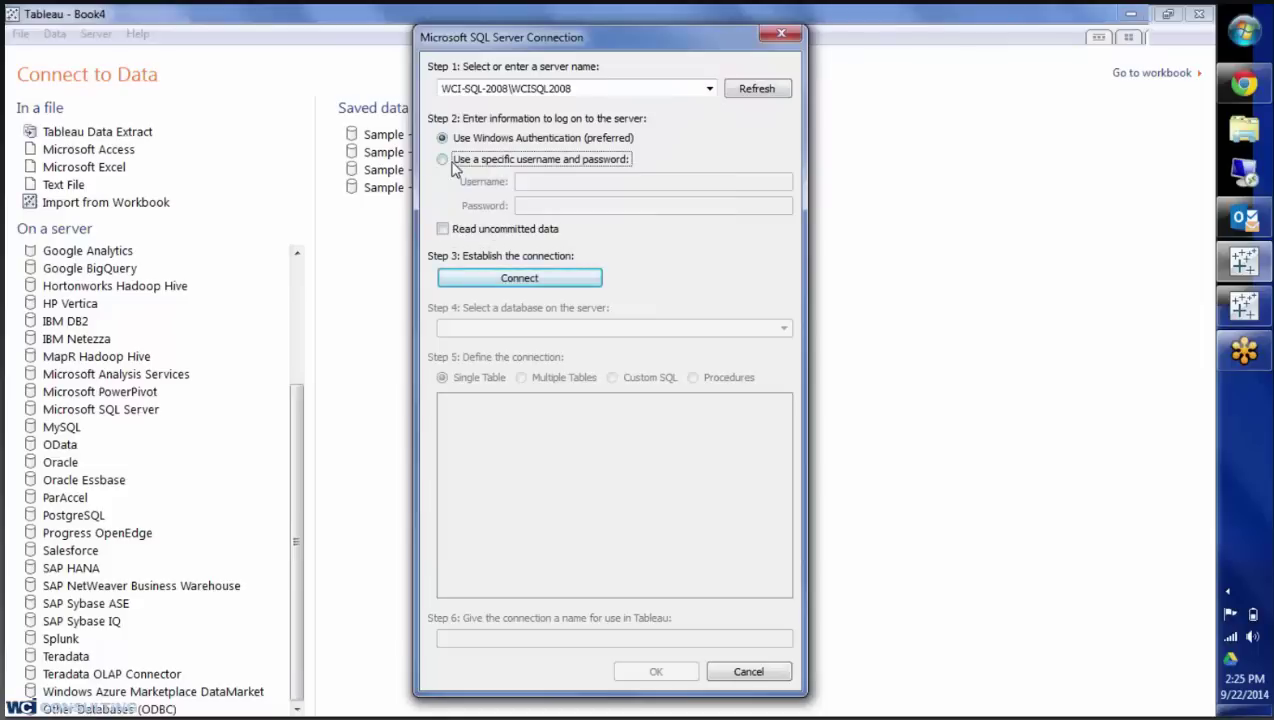
click(452, 160)
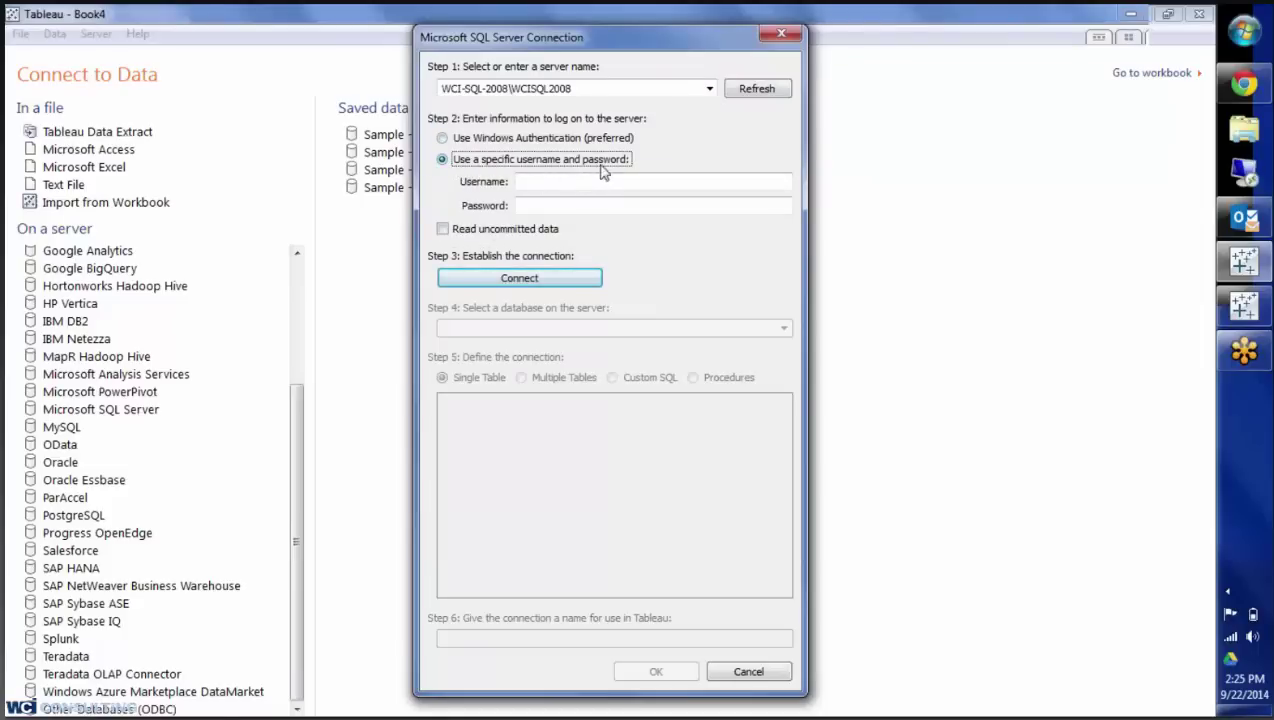
click(581, 181)
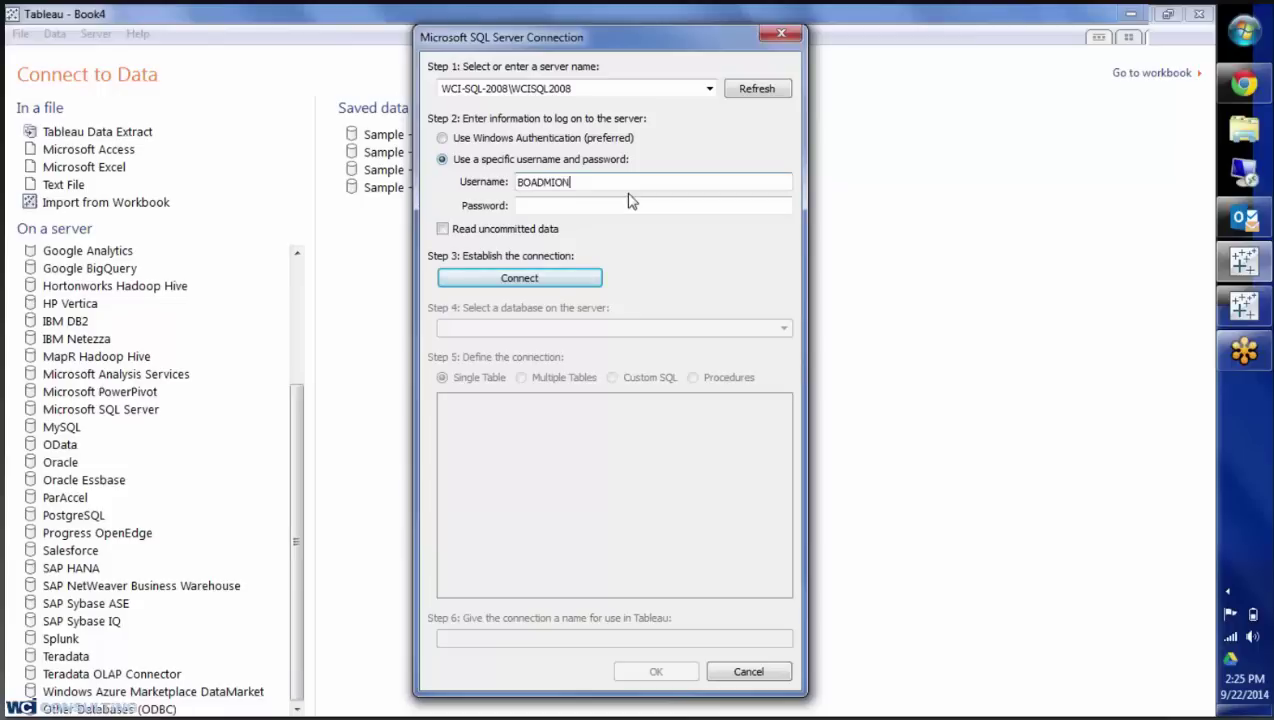
text(BOADMIN)
key(Tab)
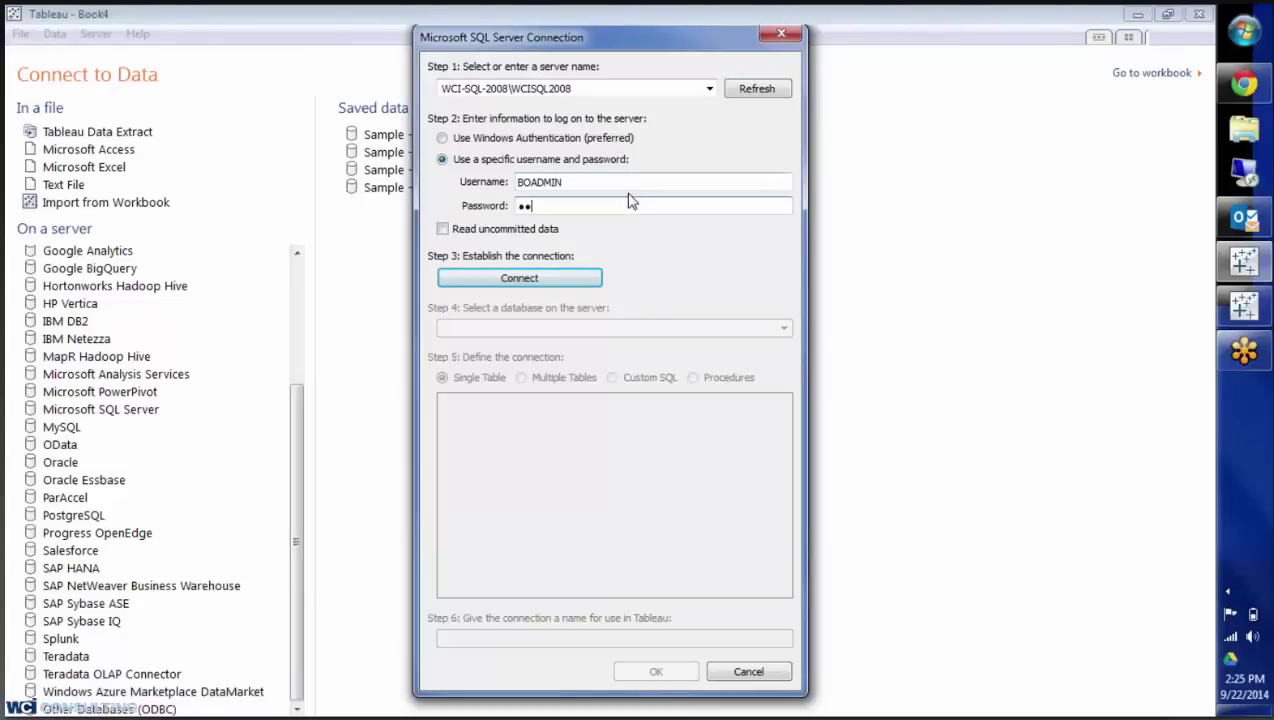
click(512, 281)
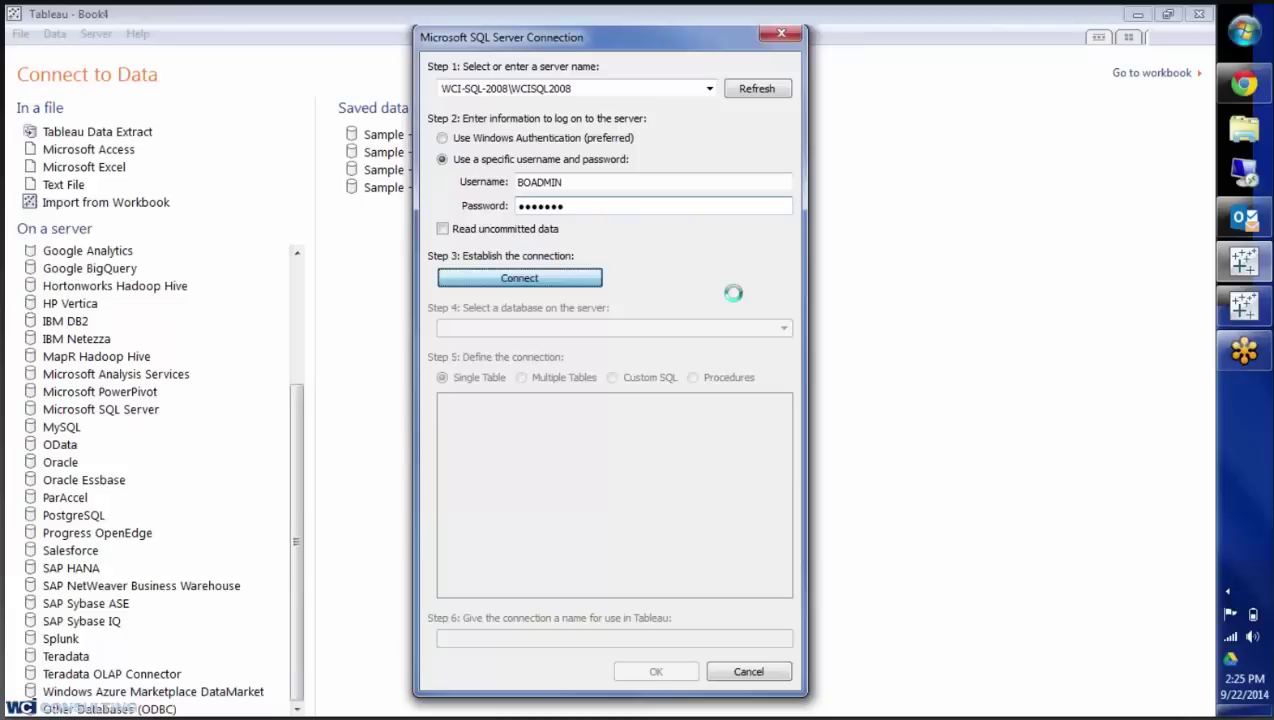
- Select the efashion database and try the Multiple Tables, Custom SQL and Stored Procedure options
click(781, 331)
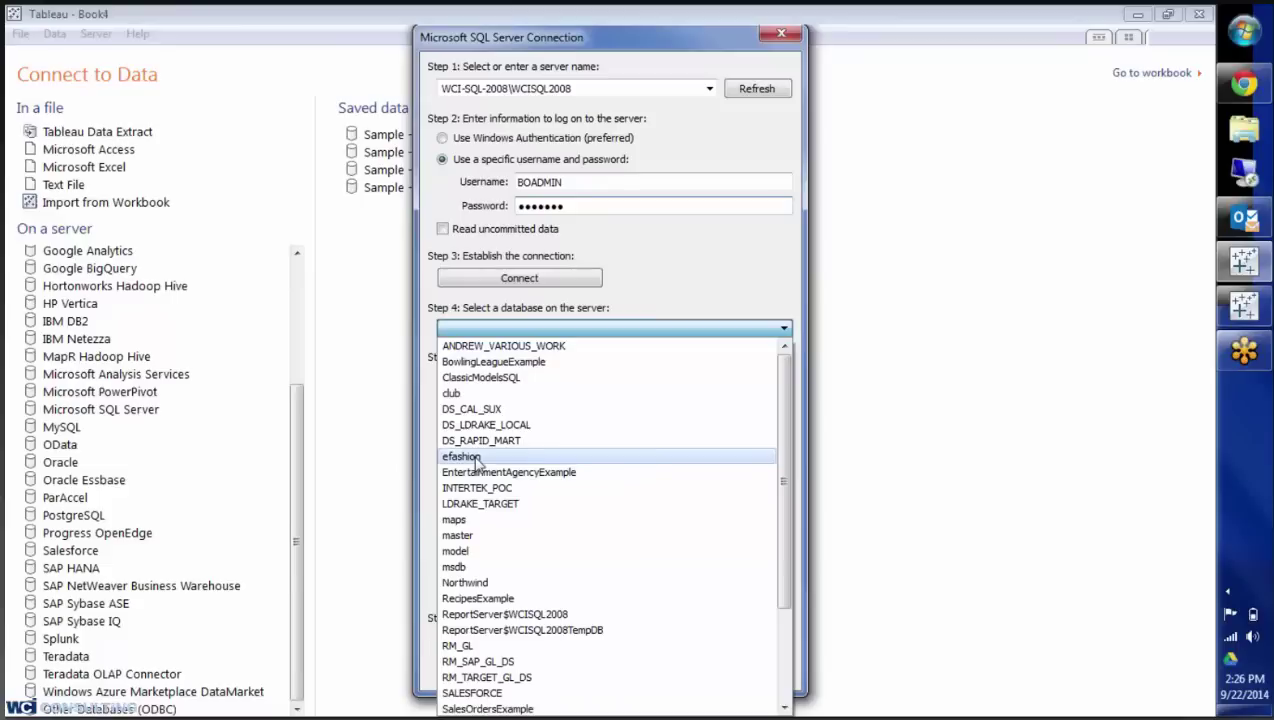
click(476, 458)
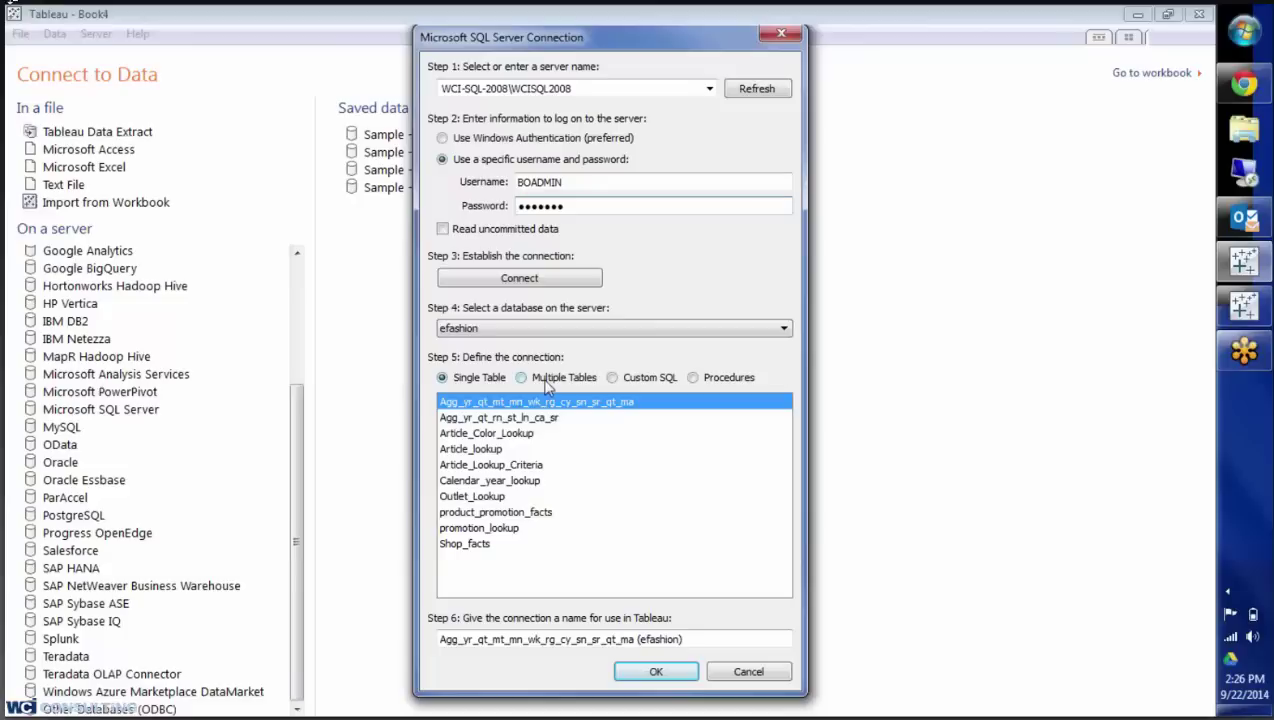
click(545, 382)
click(636, 380)
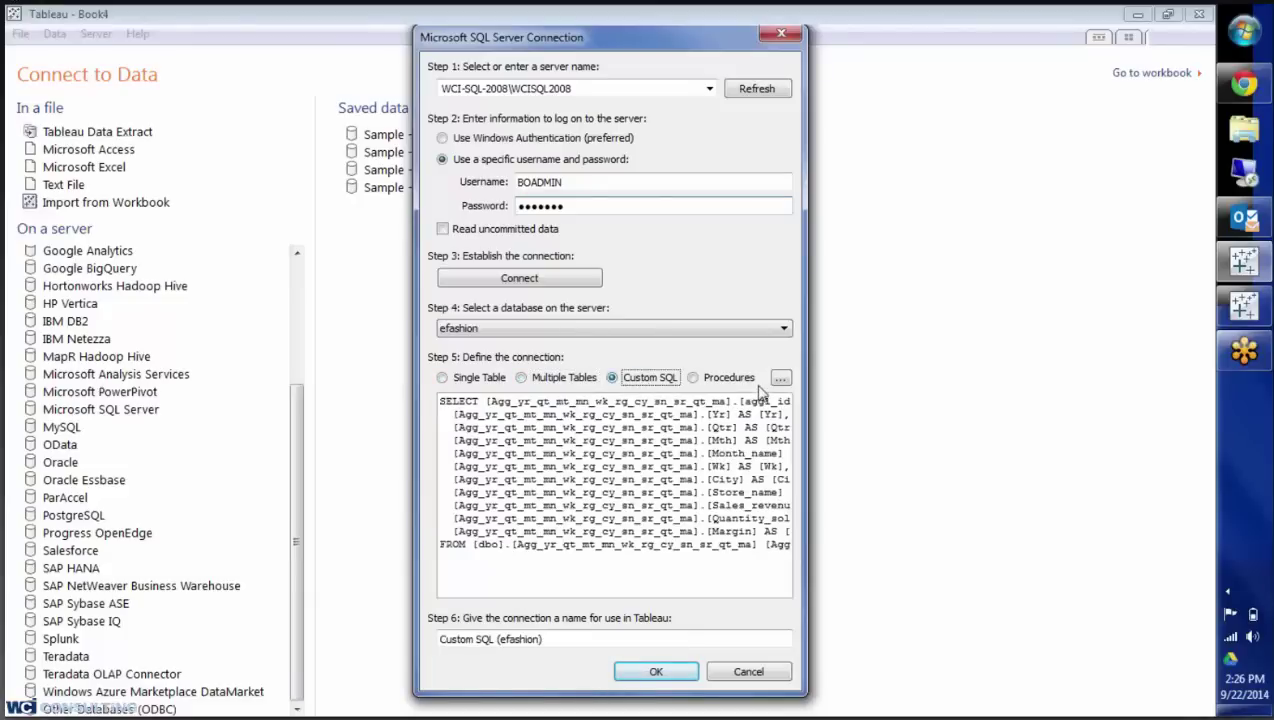
click(722, 378)
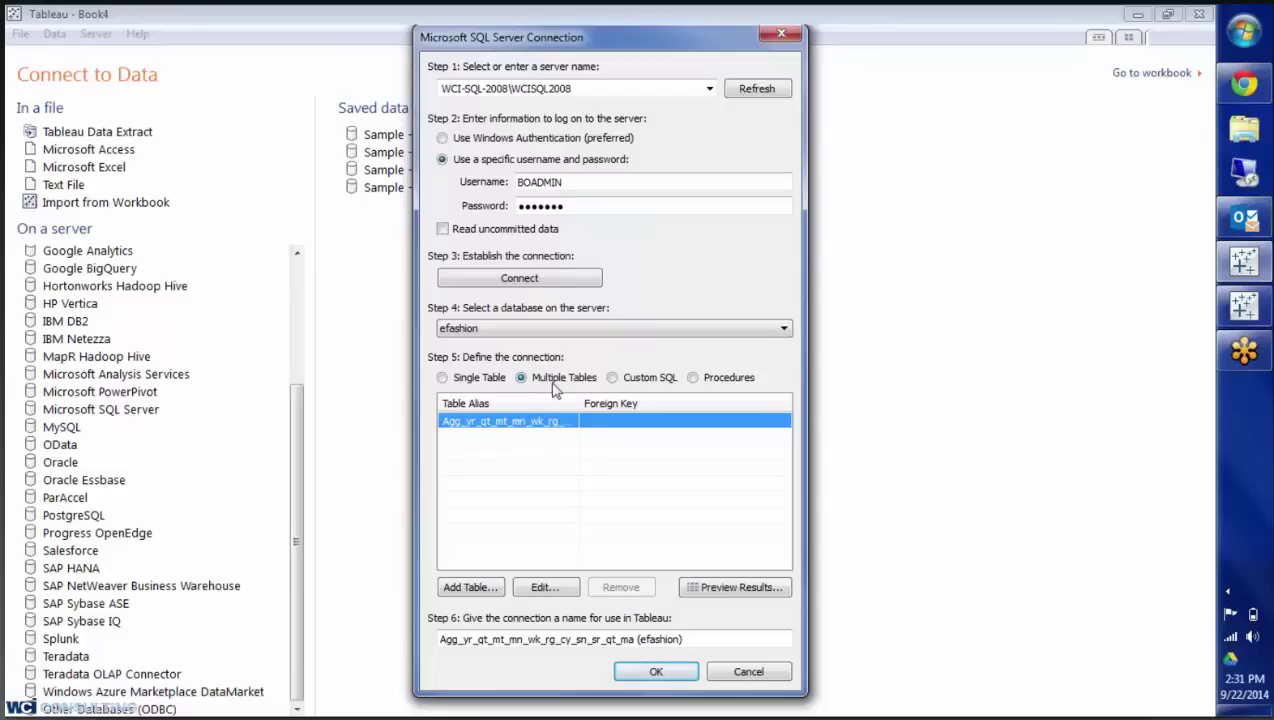
- Return to Multiple Tables mode and add the Agg_yr_qt_rn_st_ln_ca_sr table to the connection
click(556, 388)
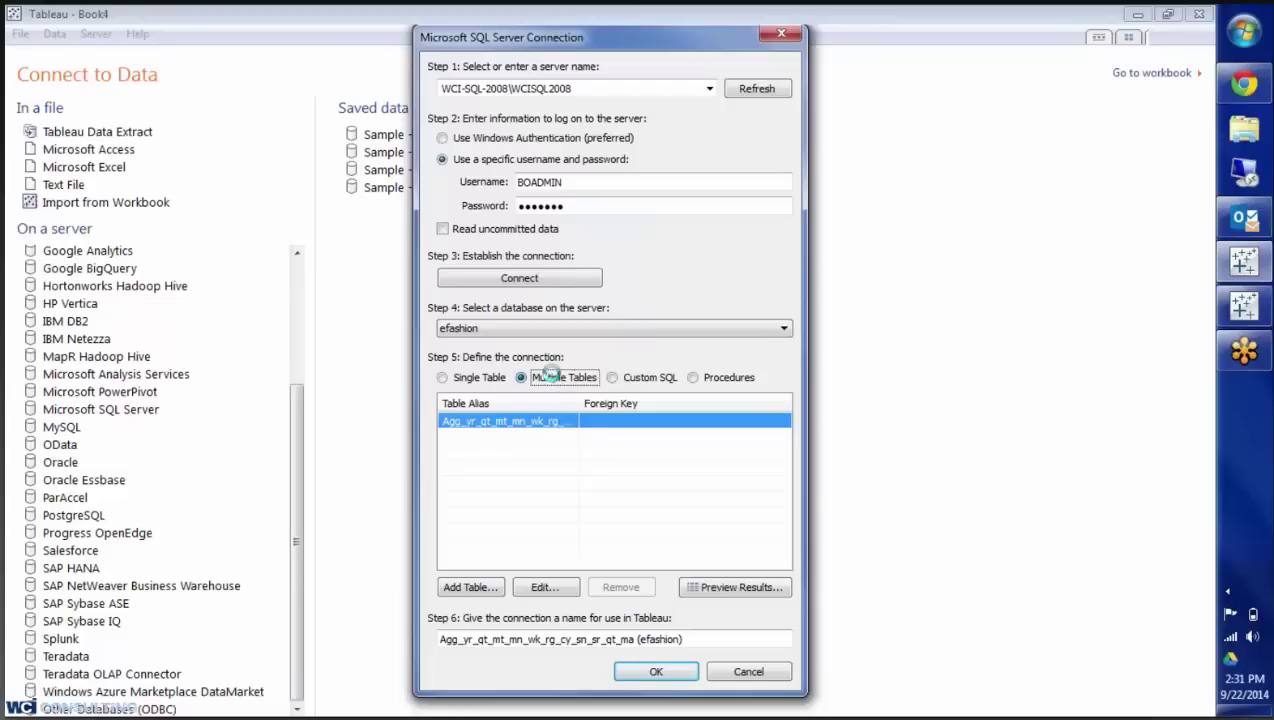
click(467, 587)
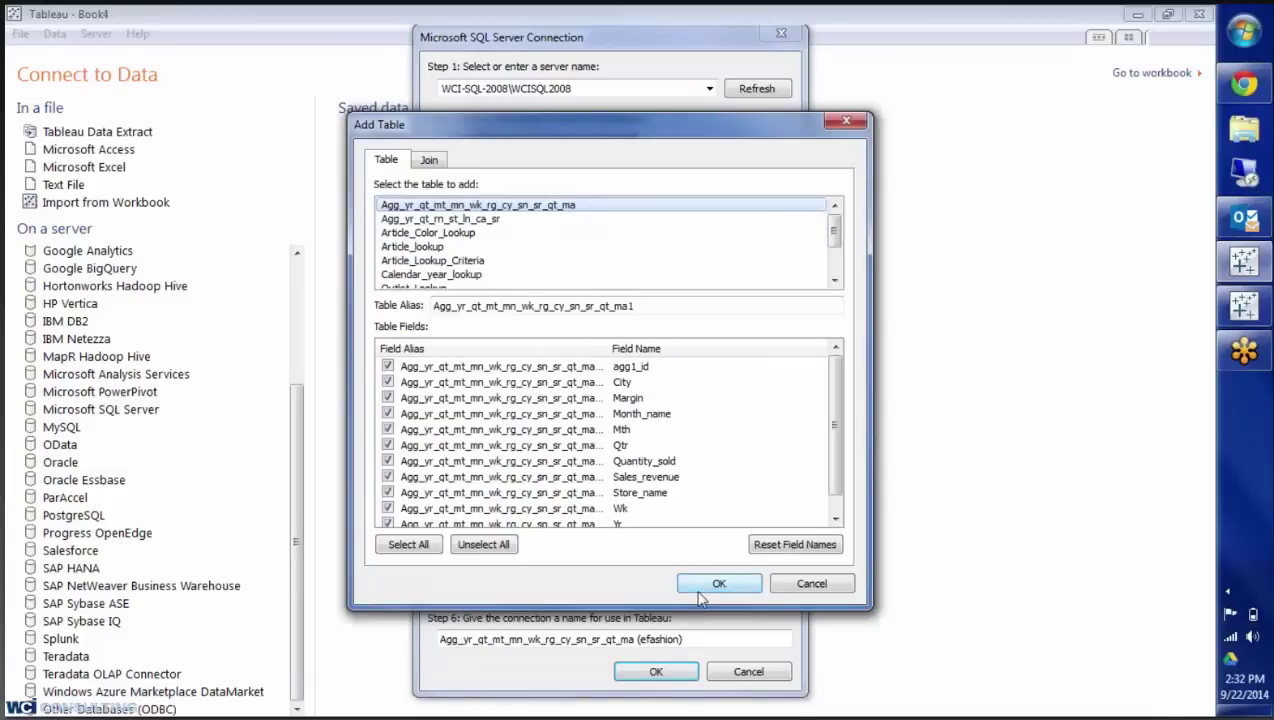
click(488, 219)
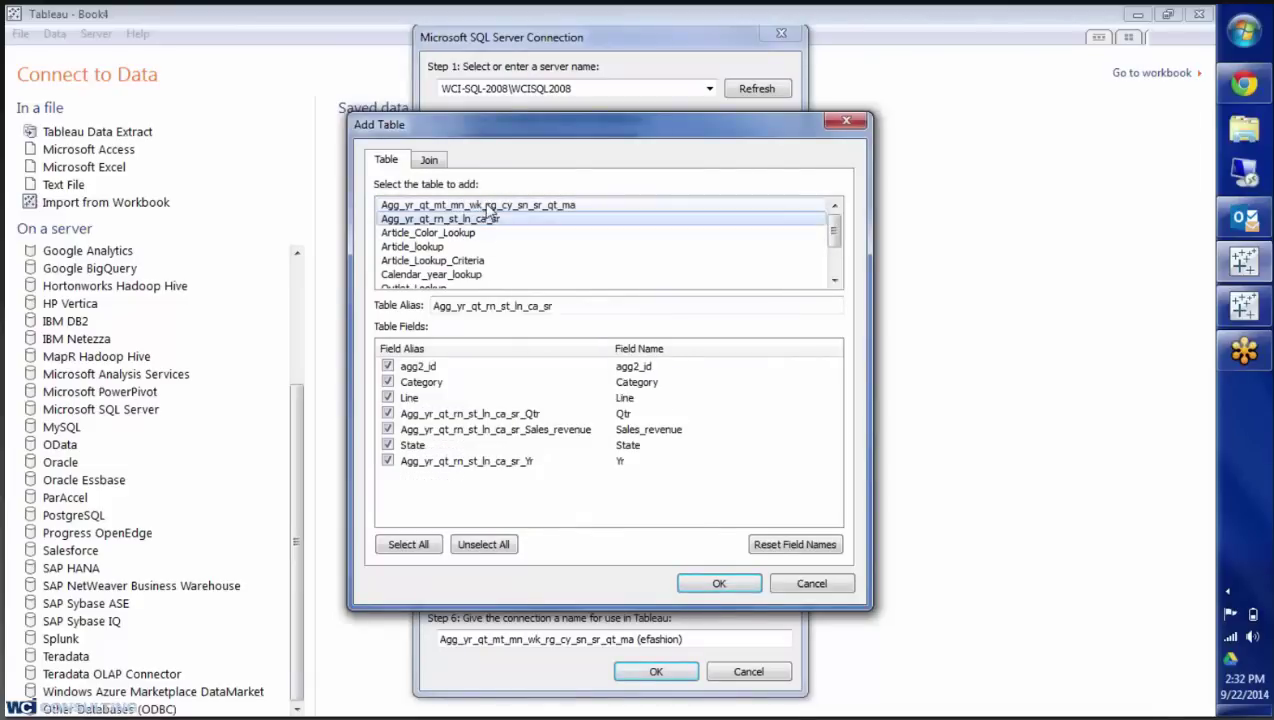
click(719, 583)
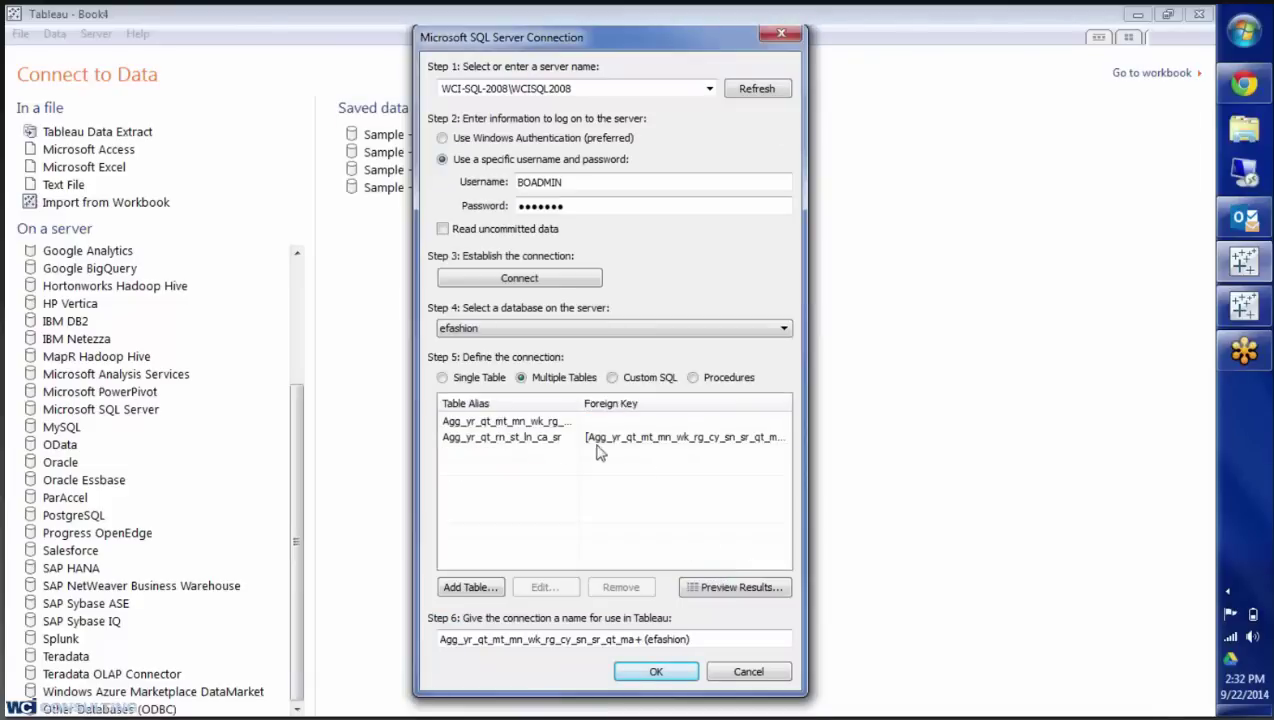
click(614, 438)
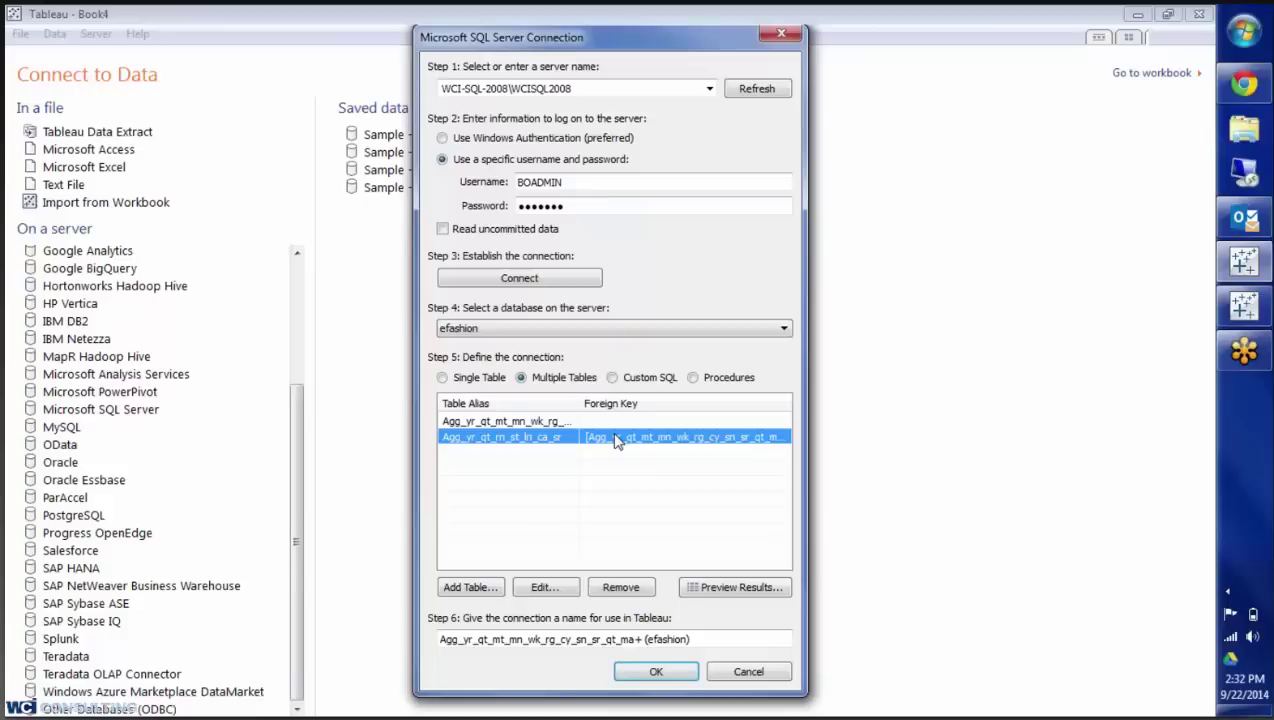
- Replace the second table's Qtr join clause with an agg1_id = agg2_id join and confirm
click(566, 589)
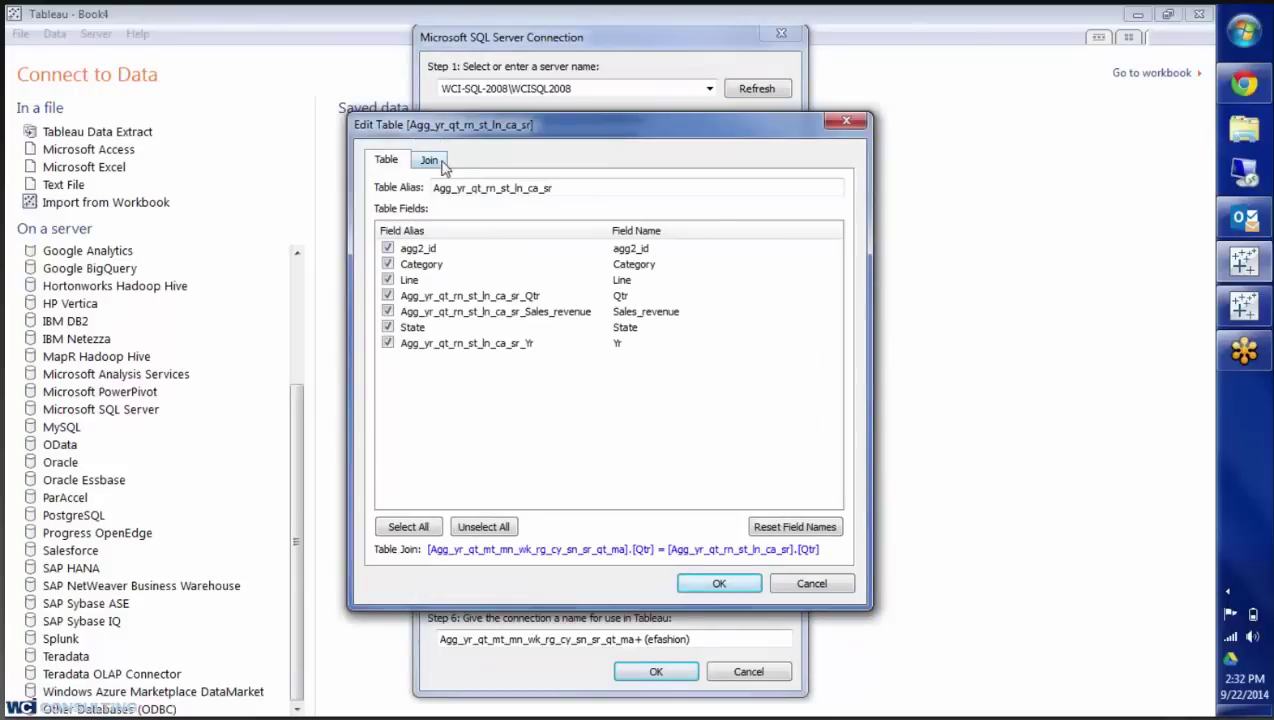
click(430, 160)
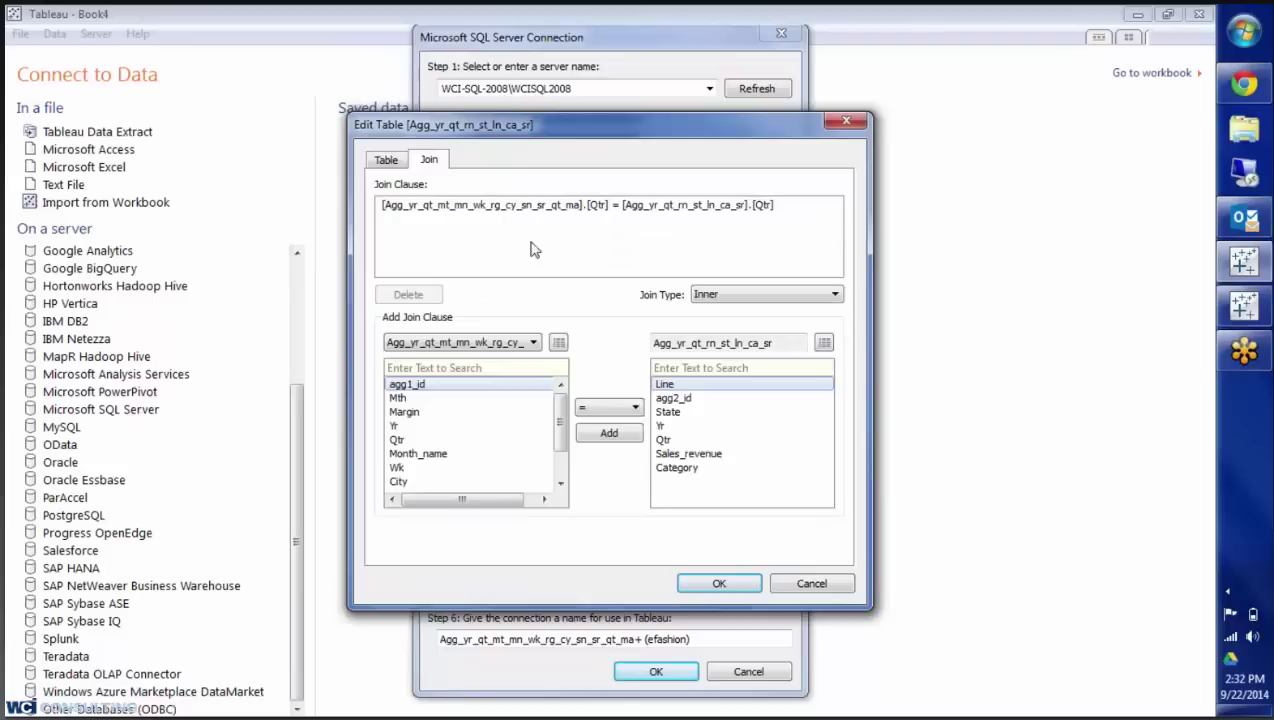
click(542, 208)
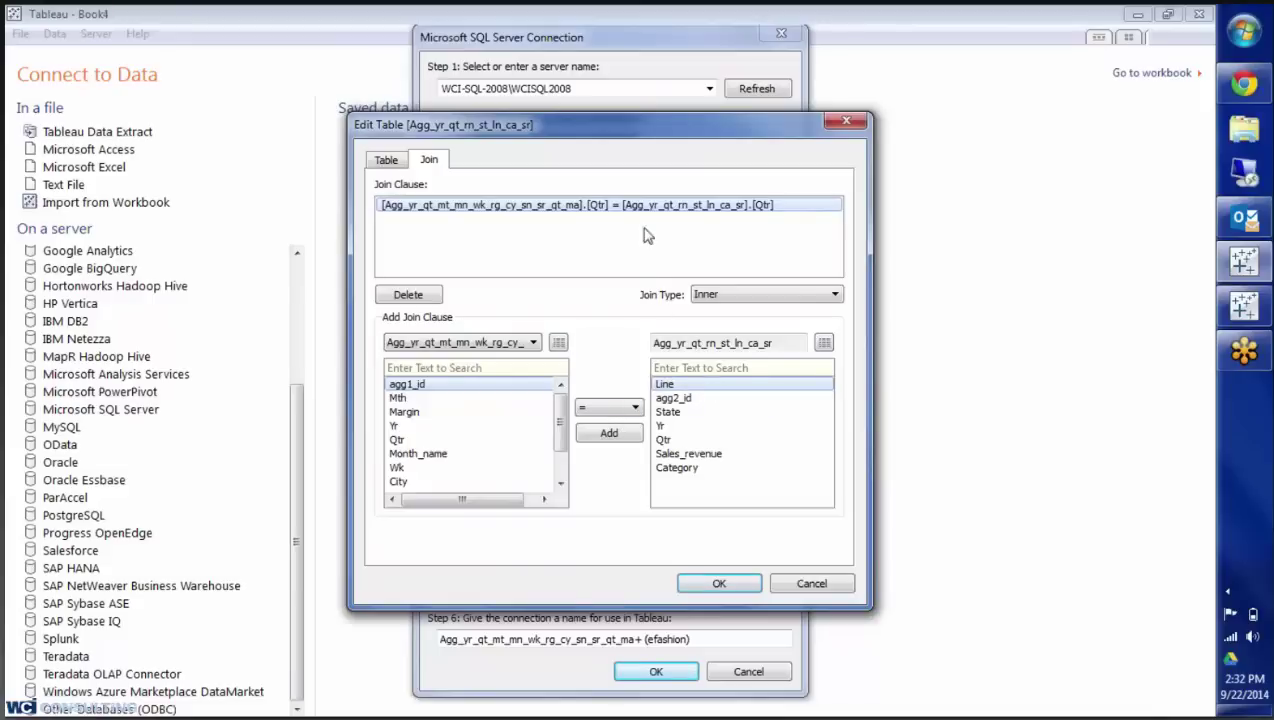
click(421, 296)
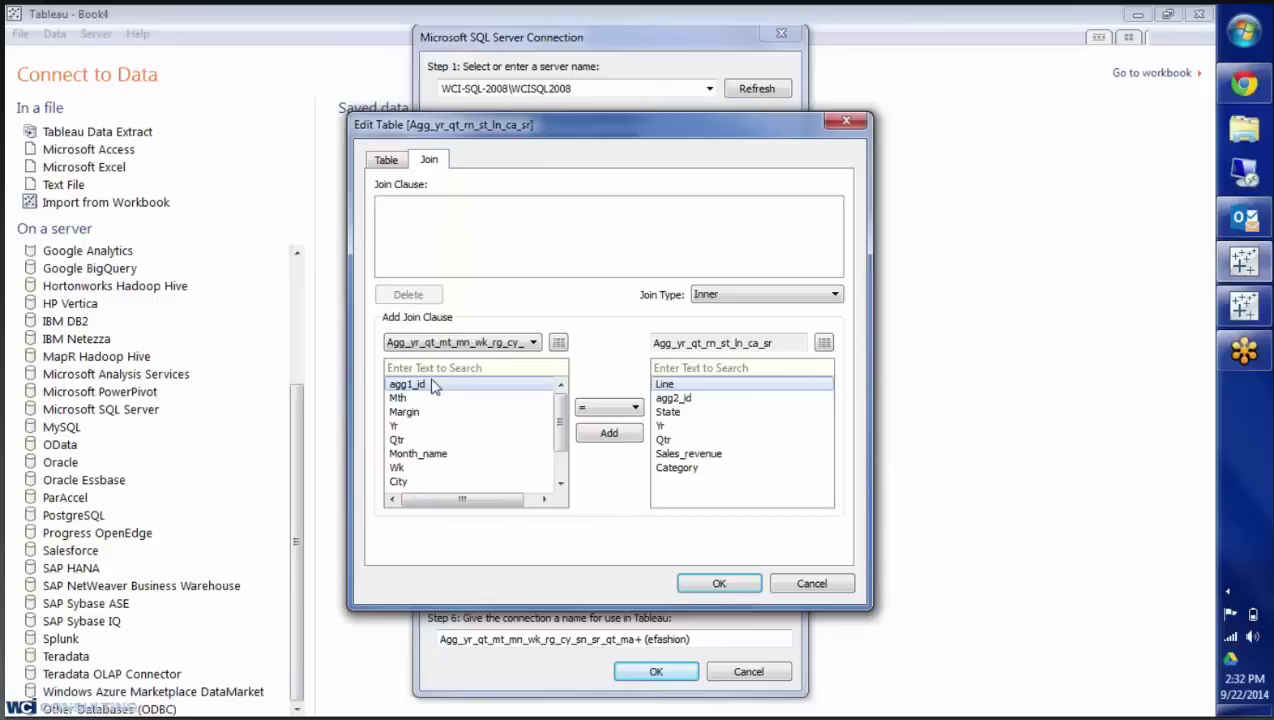
click(686, 398)
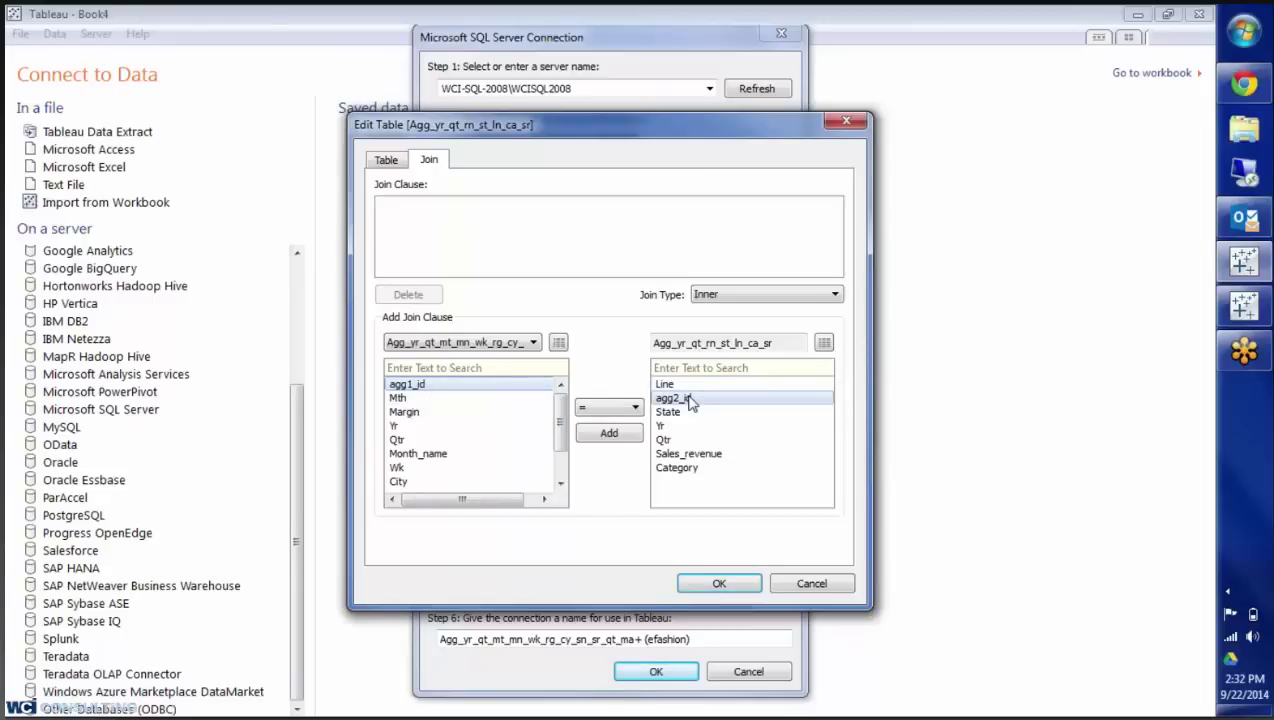
click(612, 436)
click(719, 583)
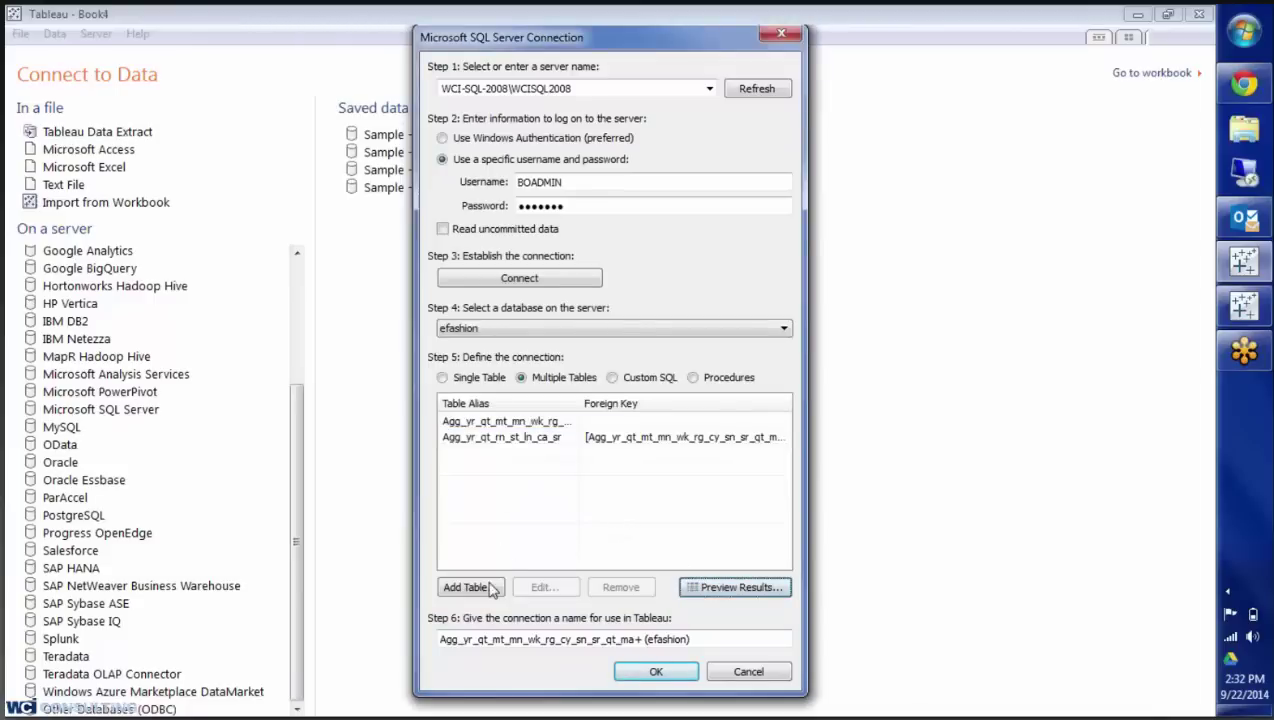
click(543, 440)
- Confirm the two-table connection and connect live to the SQL Server data
click(657, 675)
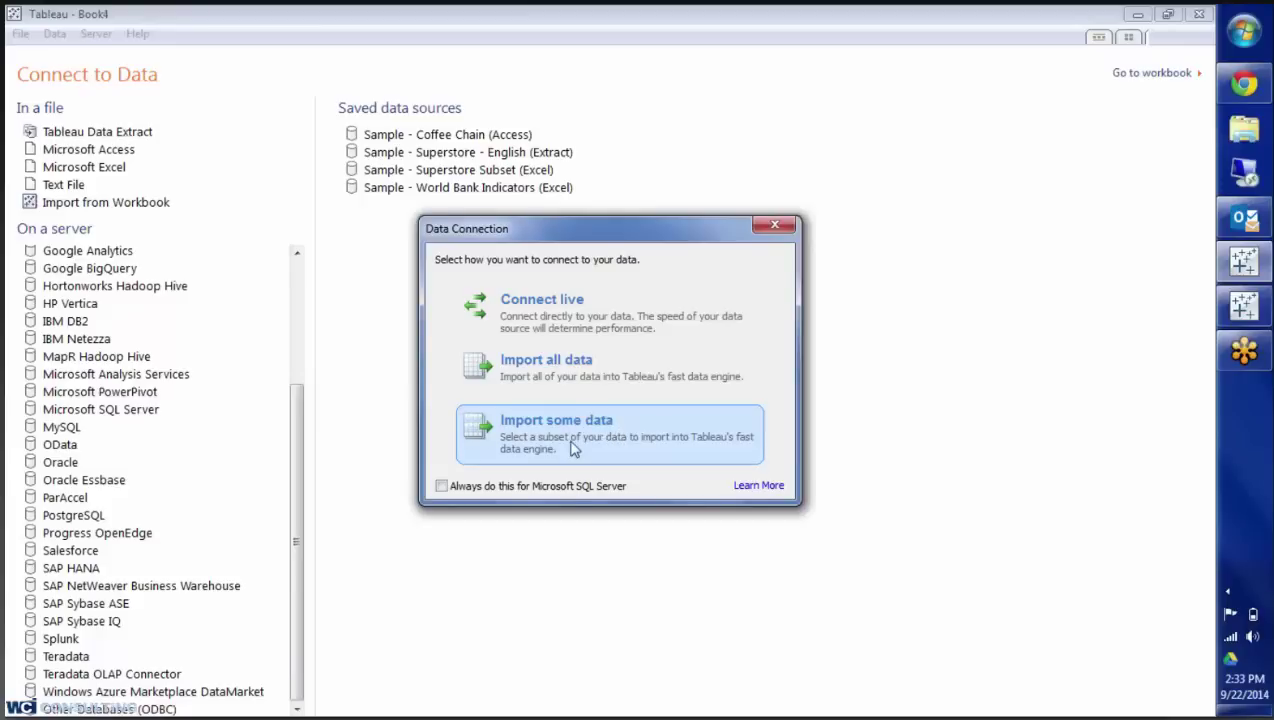
click(548, 318)
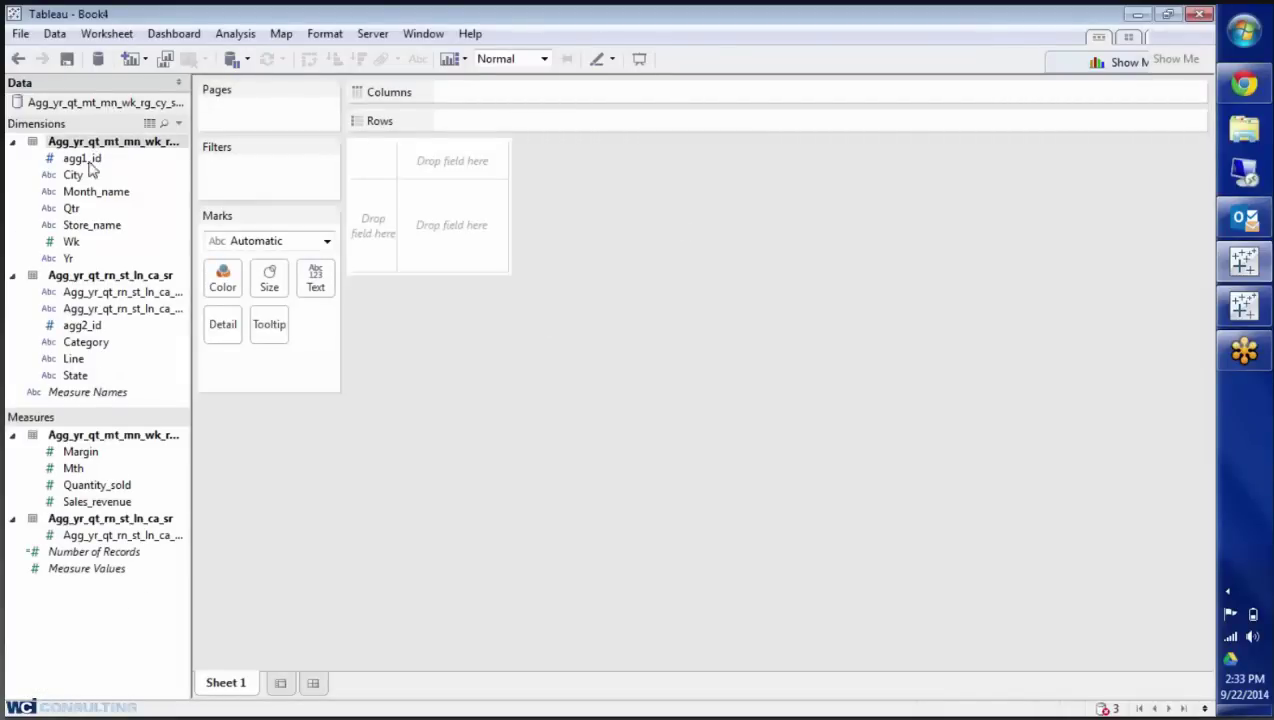
click(105, 276)
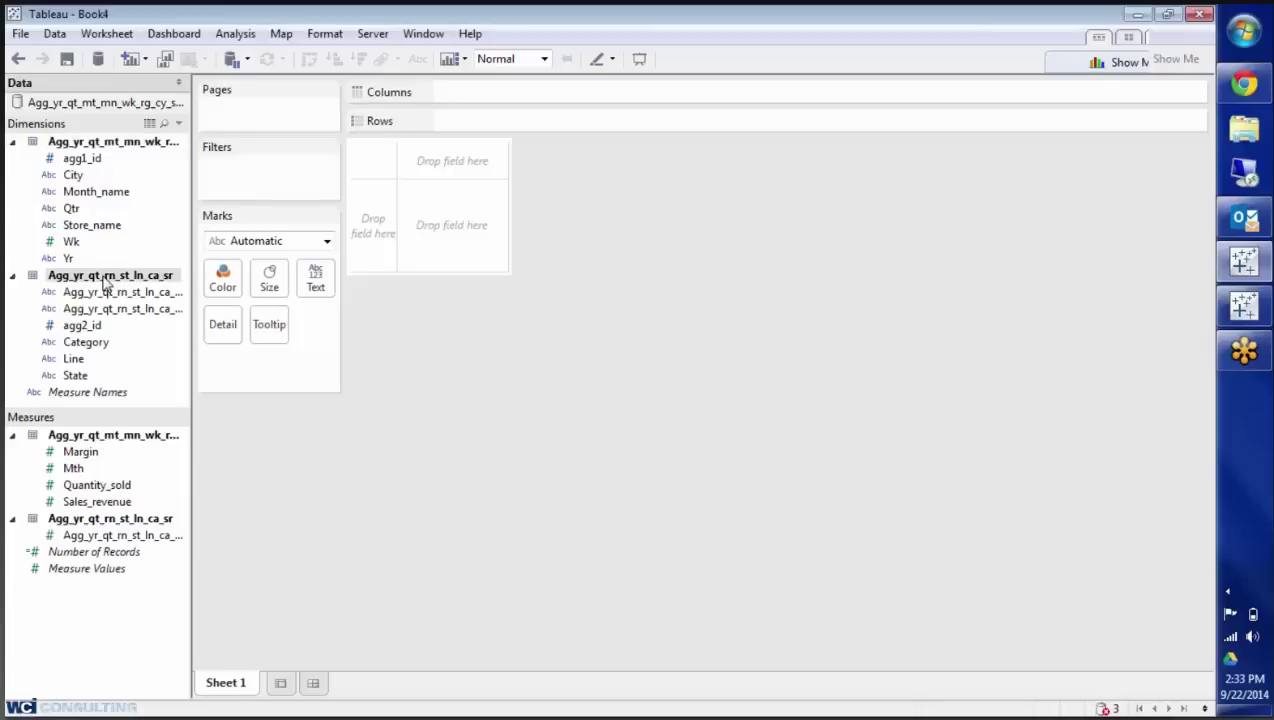
click(93, 440)
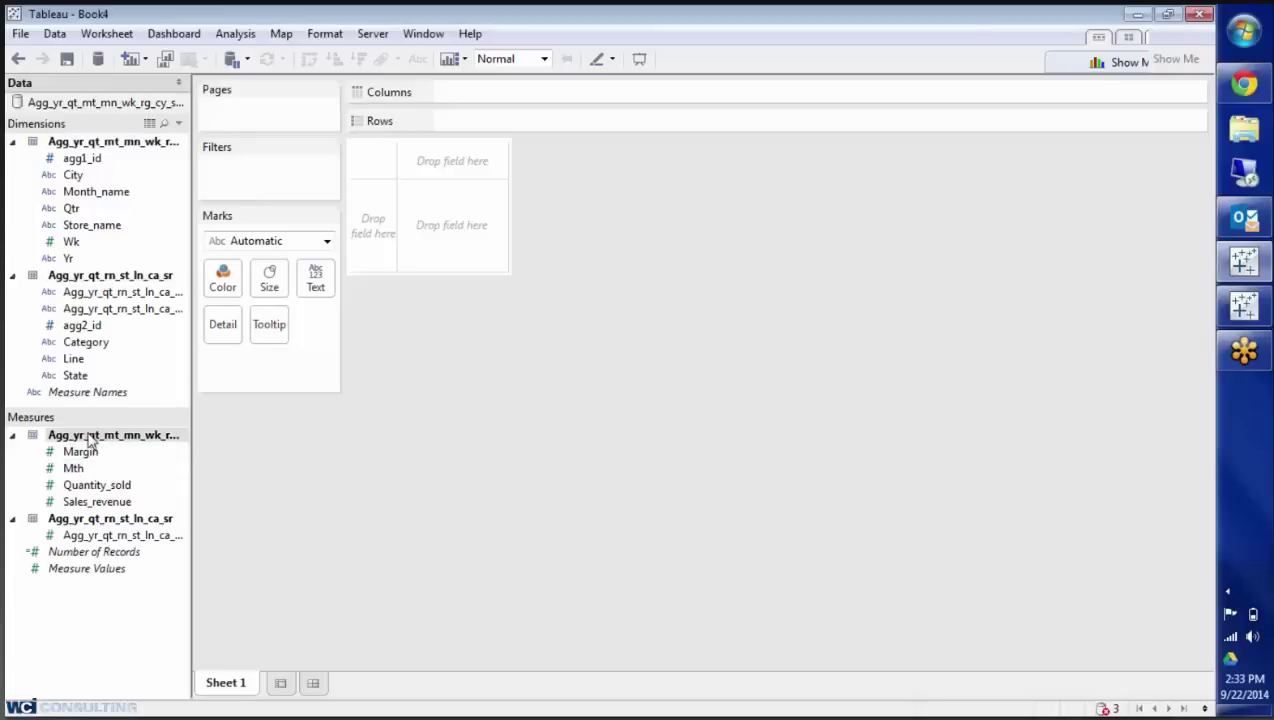
click(105, 519)
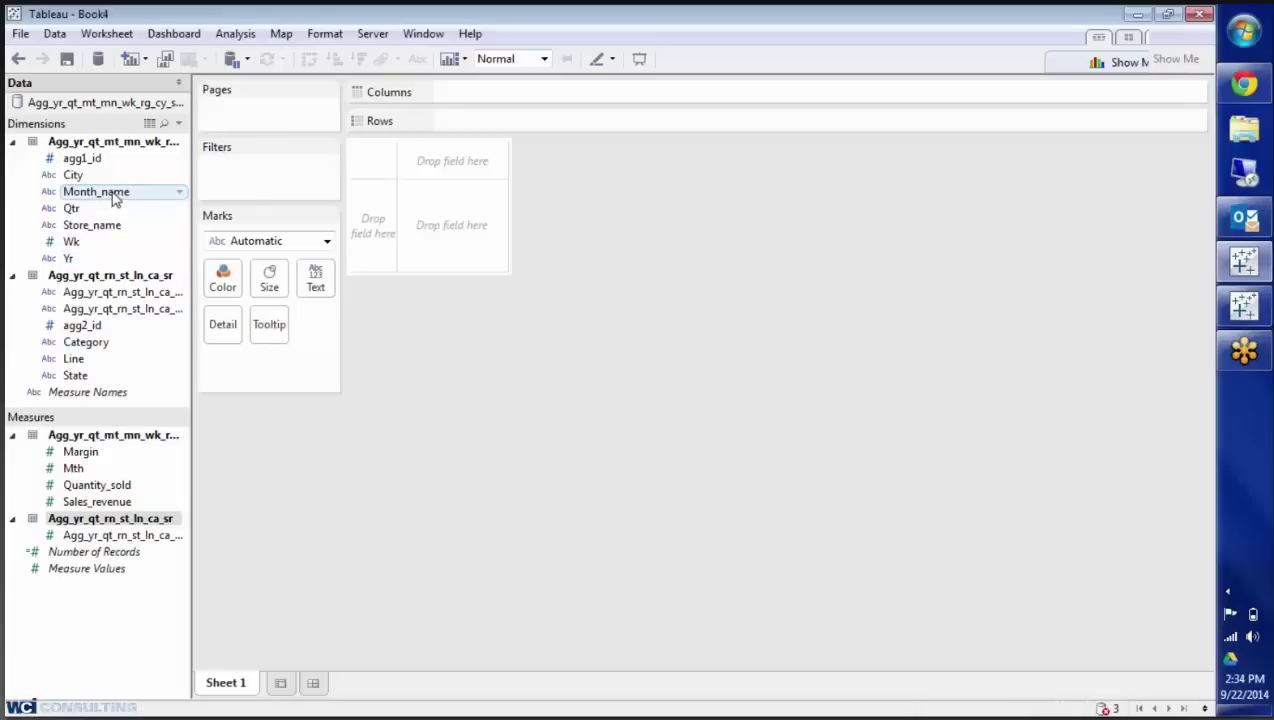
- Build a SUM(Margin)-by-City horizontal bar chart in Book4, then switch to the Book1 workbook
double_click(82, 177)
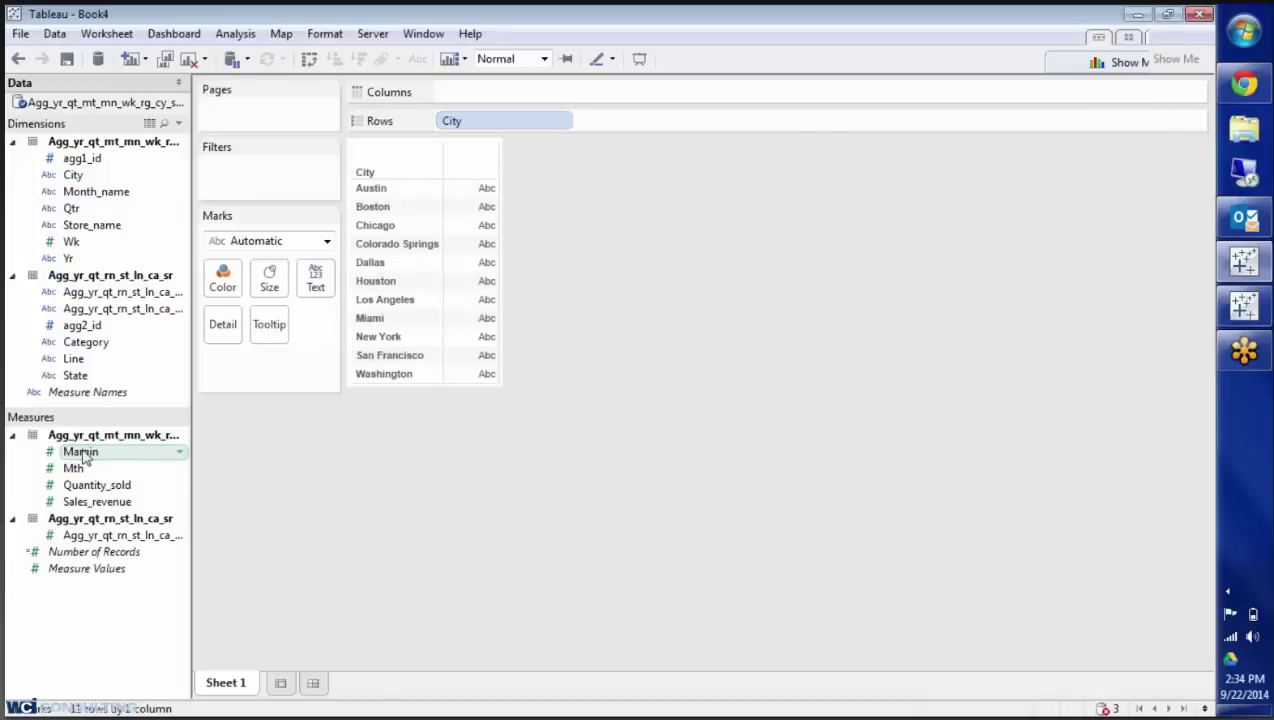
click(79, 456)
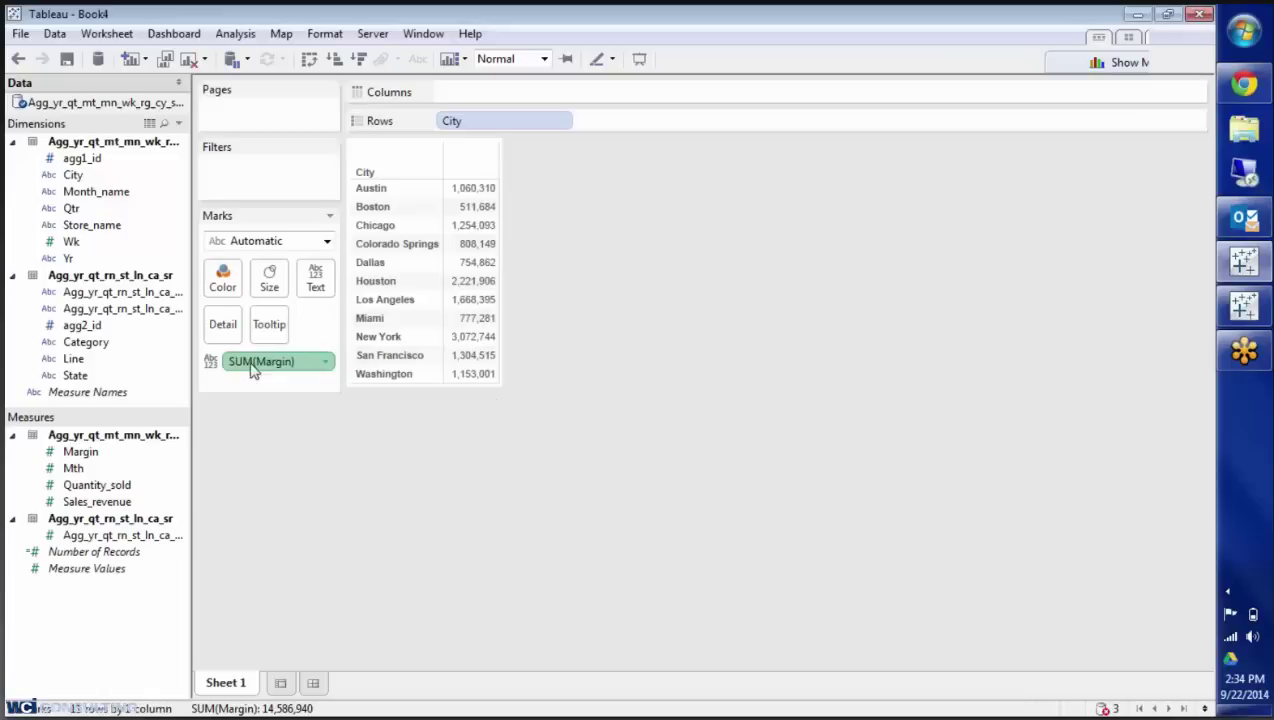
drag(252, 370, 518, 102)
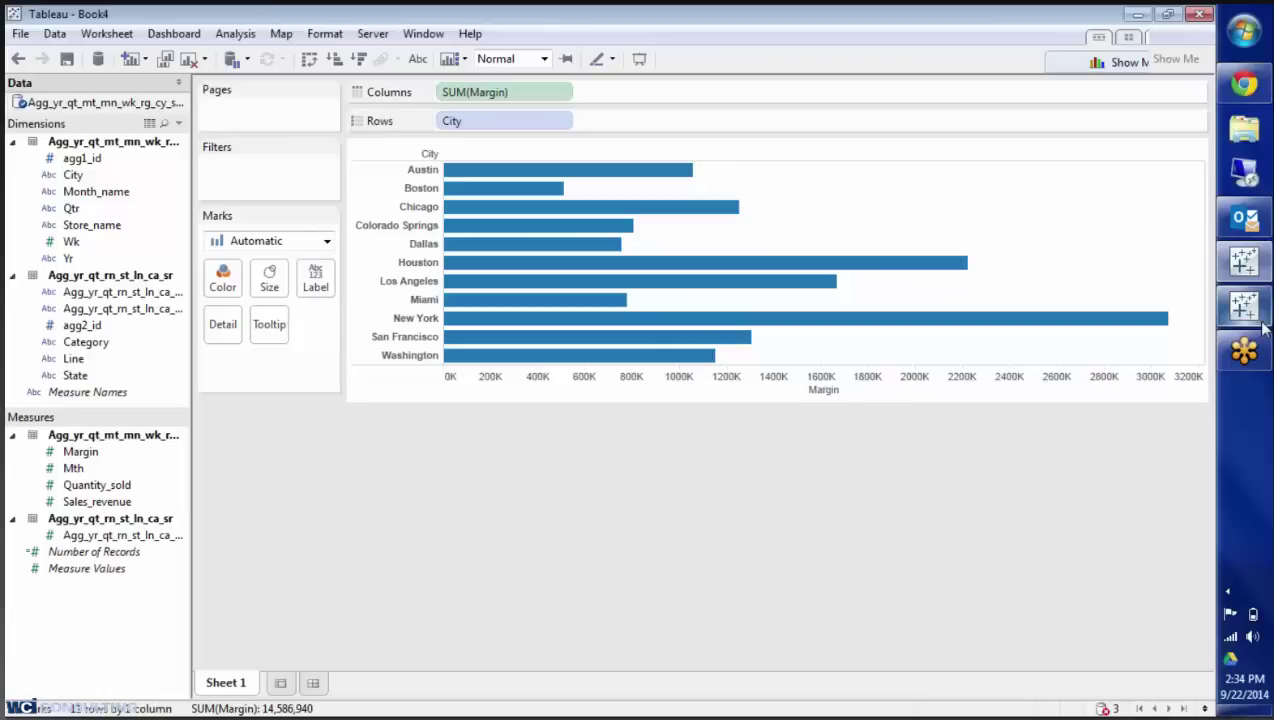
mouse_move(1264, 318)
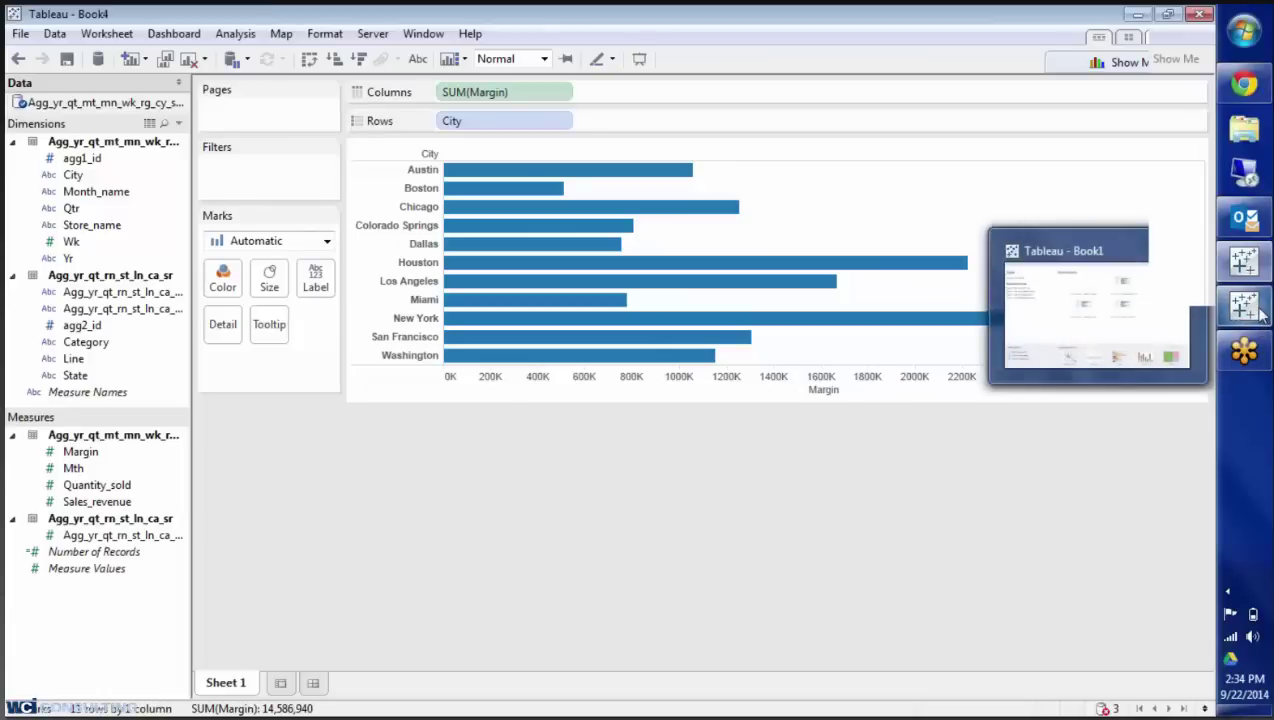
click(1245, 310)
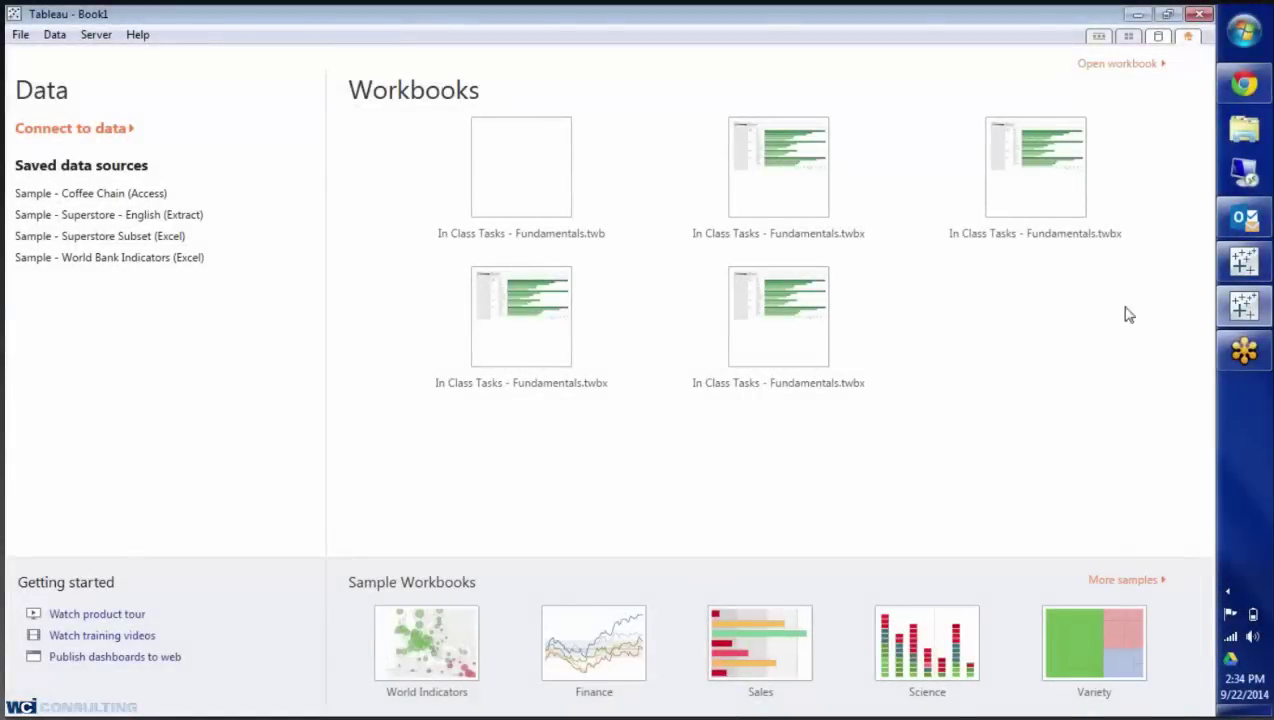
- In Book2, connect to SQL Server WCI-SQL-2008\WCISQL2008 with a specific username and password
click(105, 129)
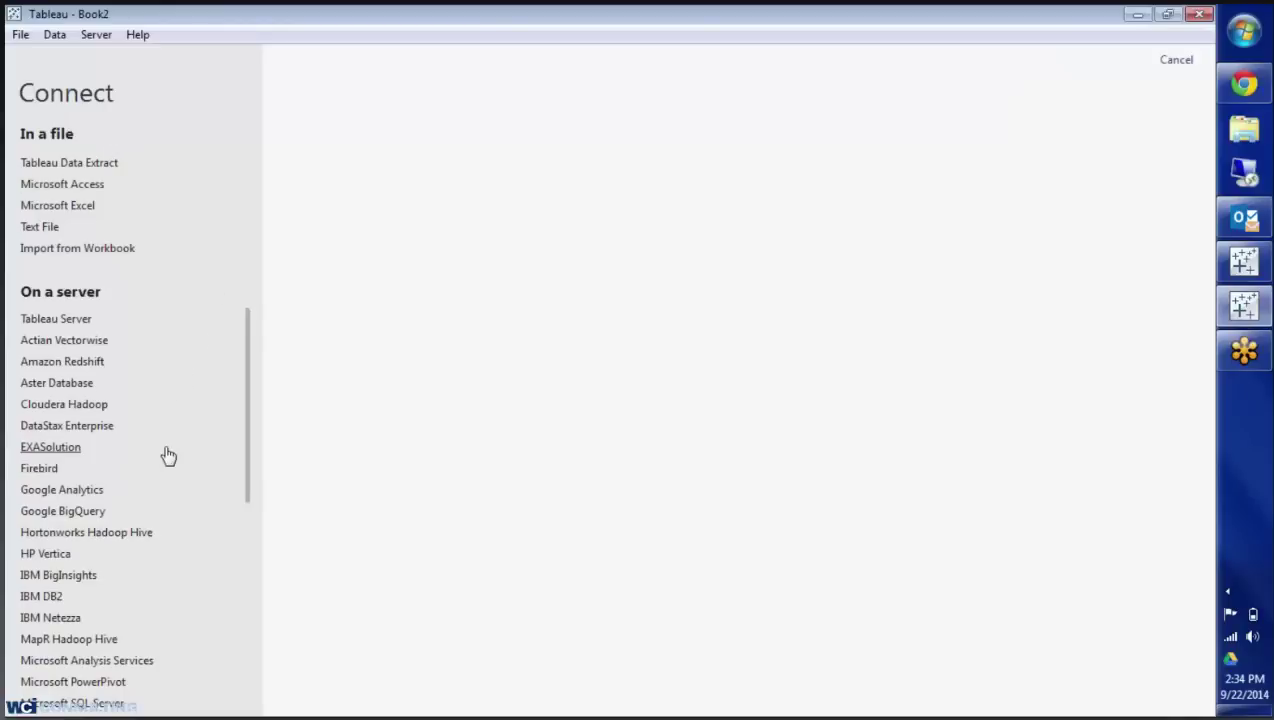
scroll(190, 416, down, 2)
scroll(195, 418, down, 2)
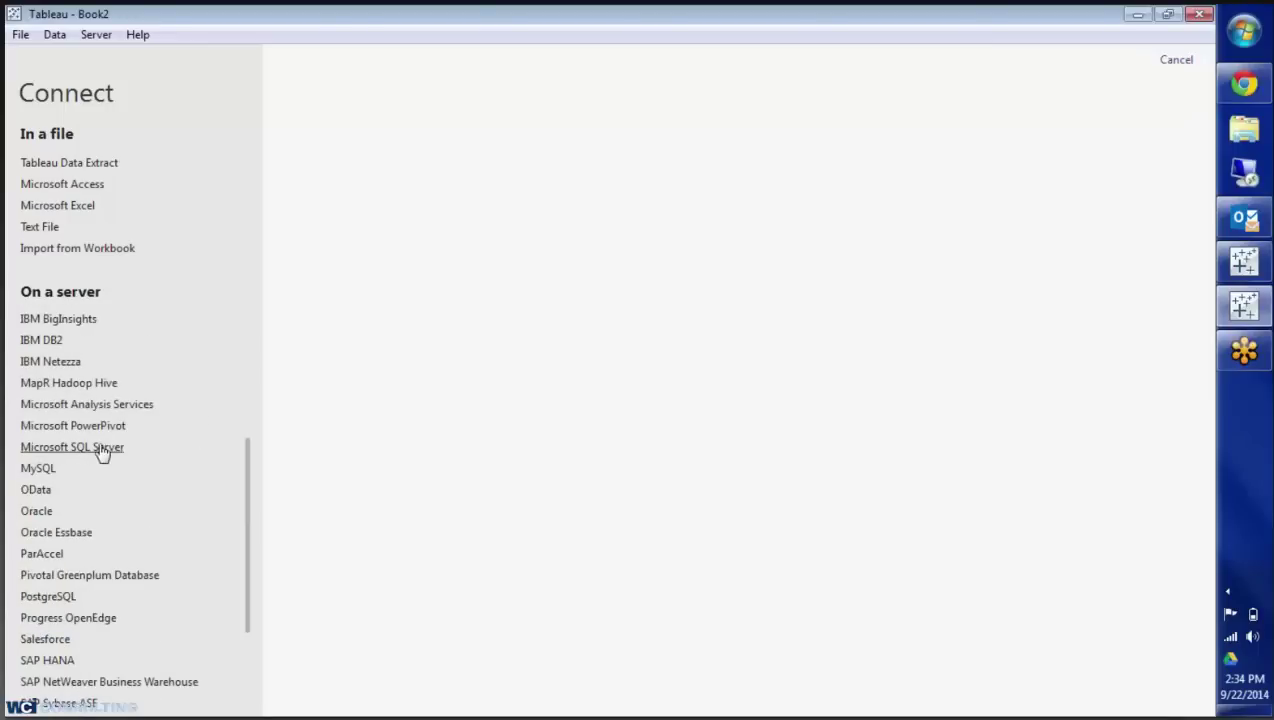
click(100, 447)
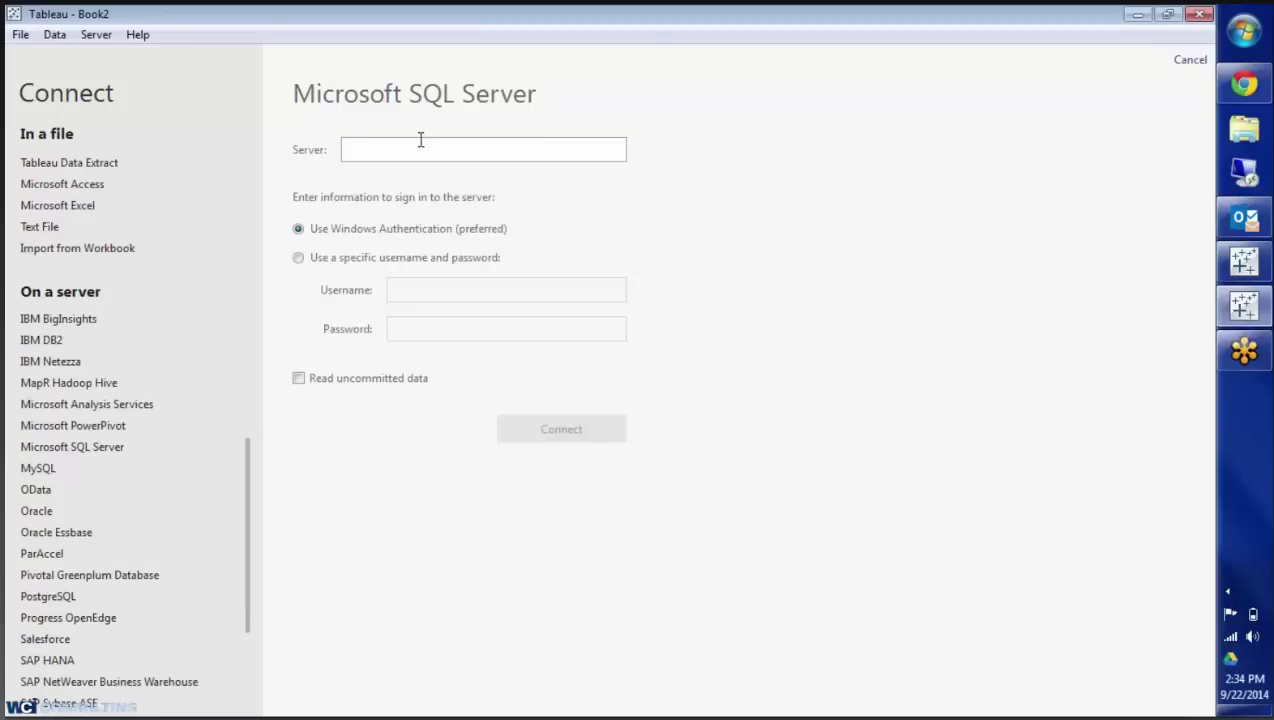
text(WCI-SQL-2008\WCISQL2008)
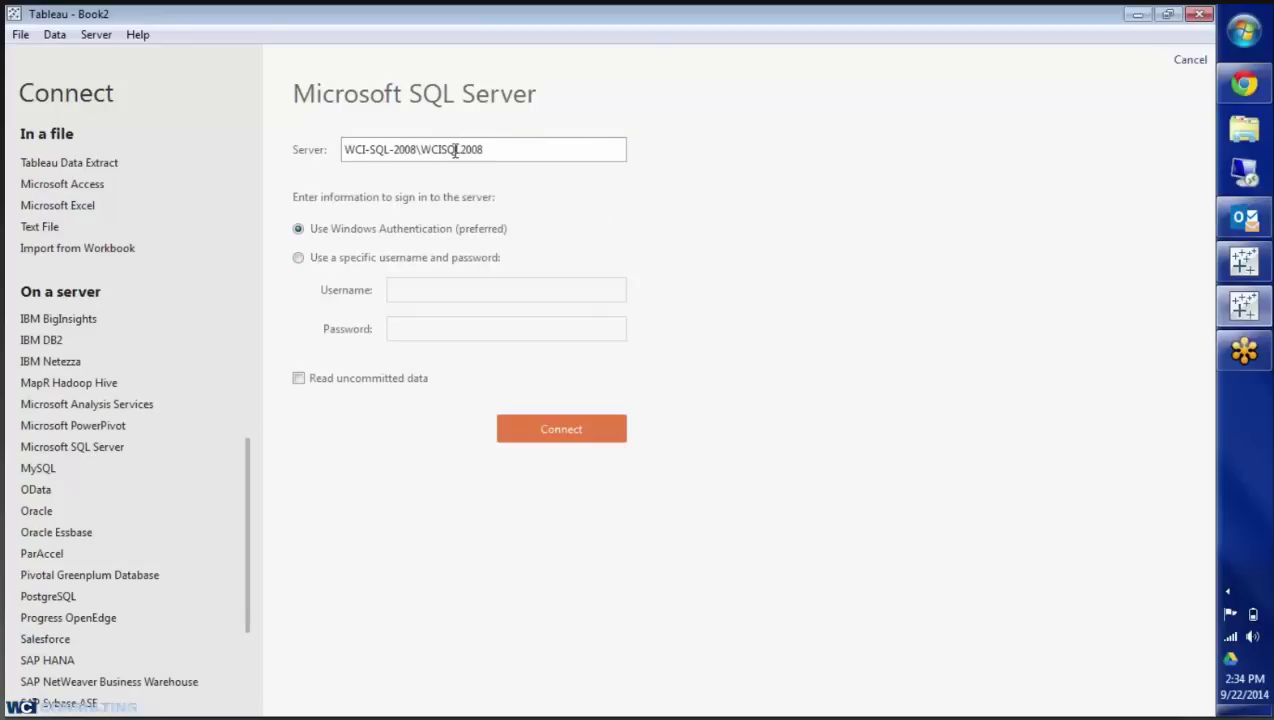
click(298, 258)
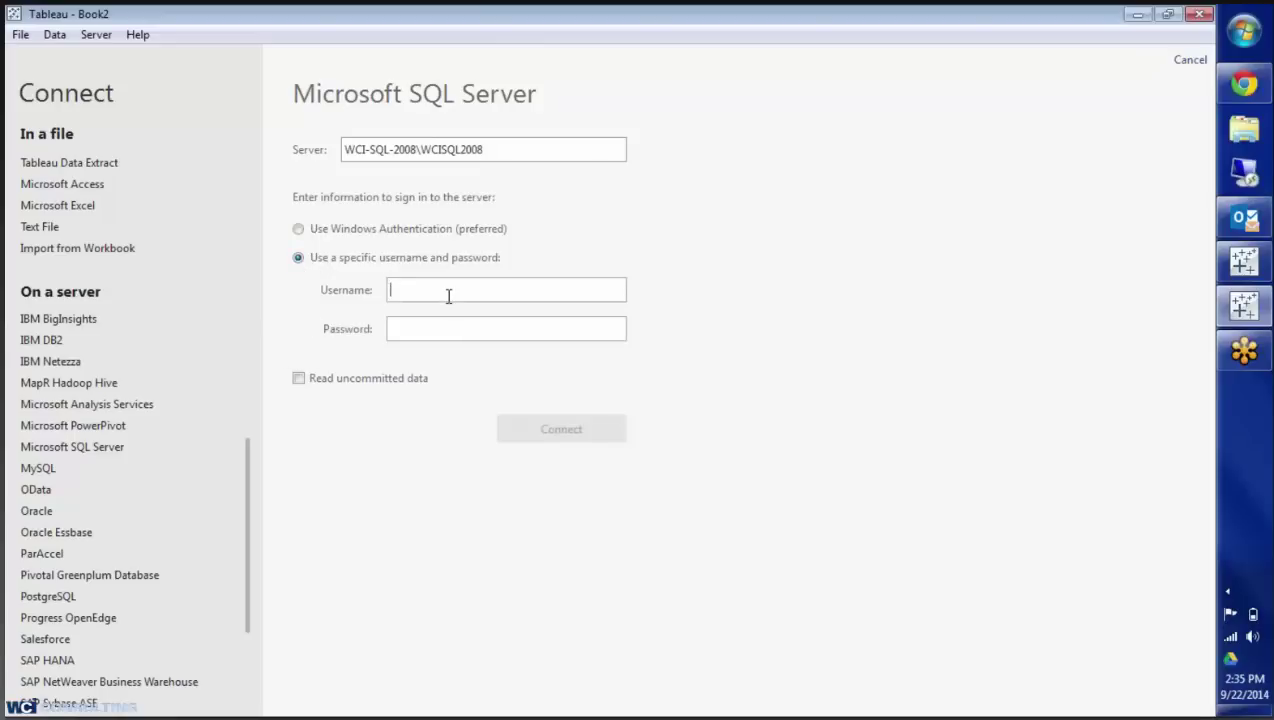
text(BOADMIN)
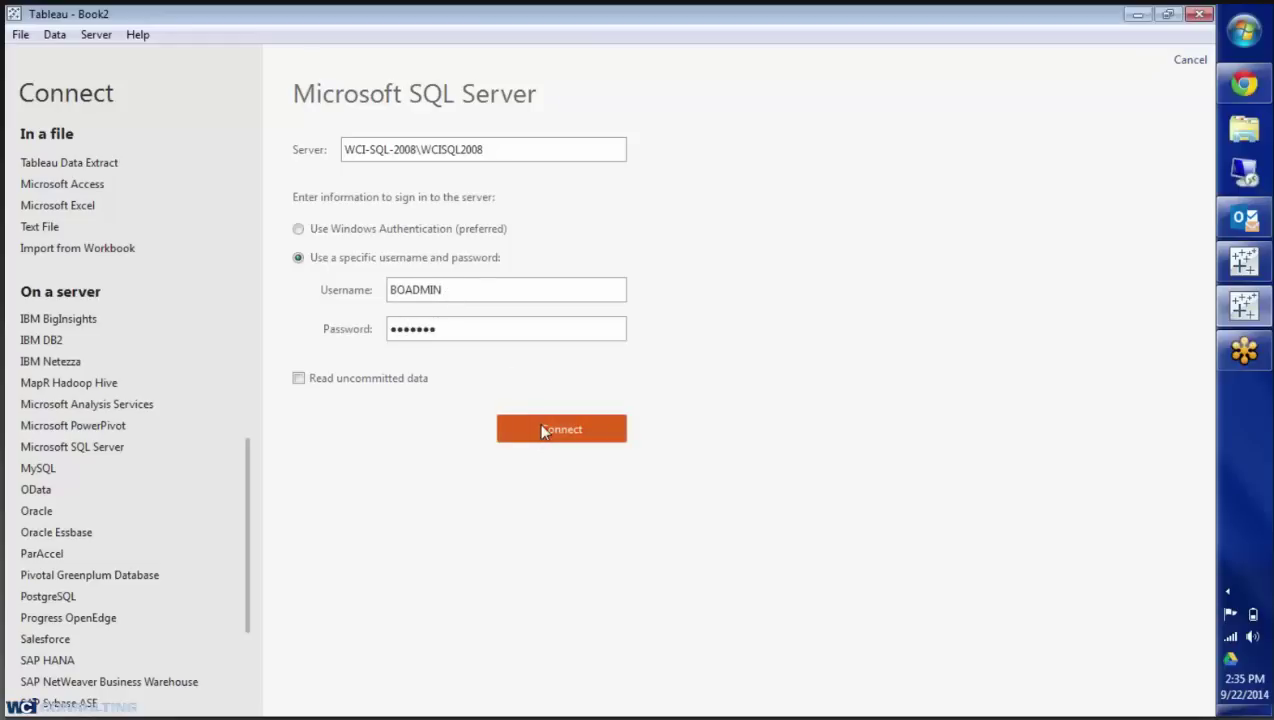
key(Return)
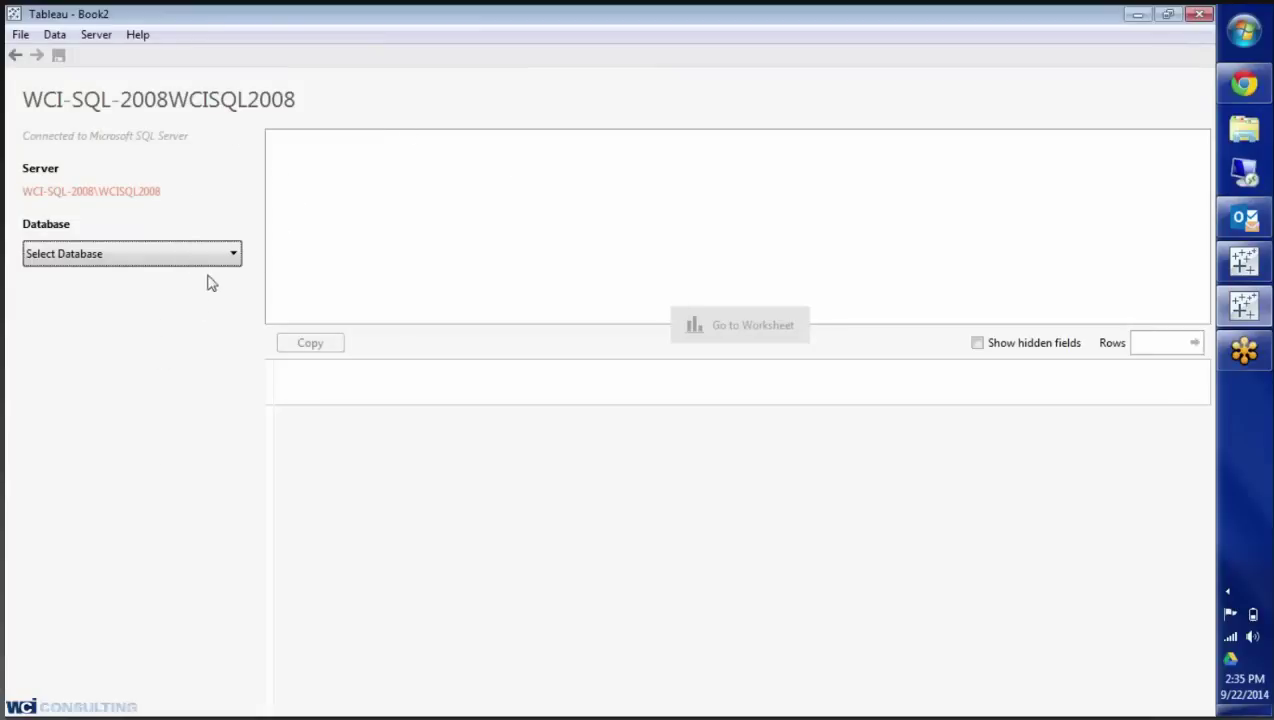
- Choose the efashion database and add the Agg_yr_qt_mt_mn_wk_rg_cy_sn_sr_qt_ma table to the data source
click(234, 255)
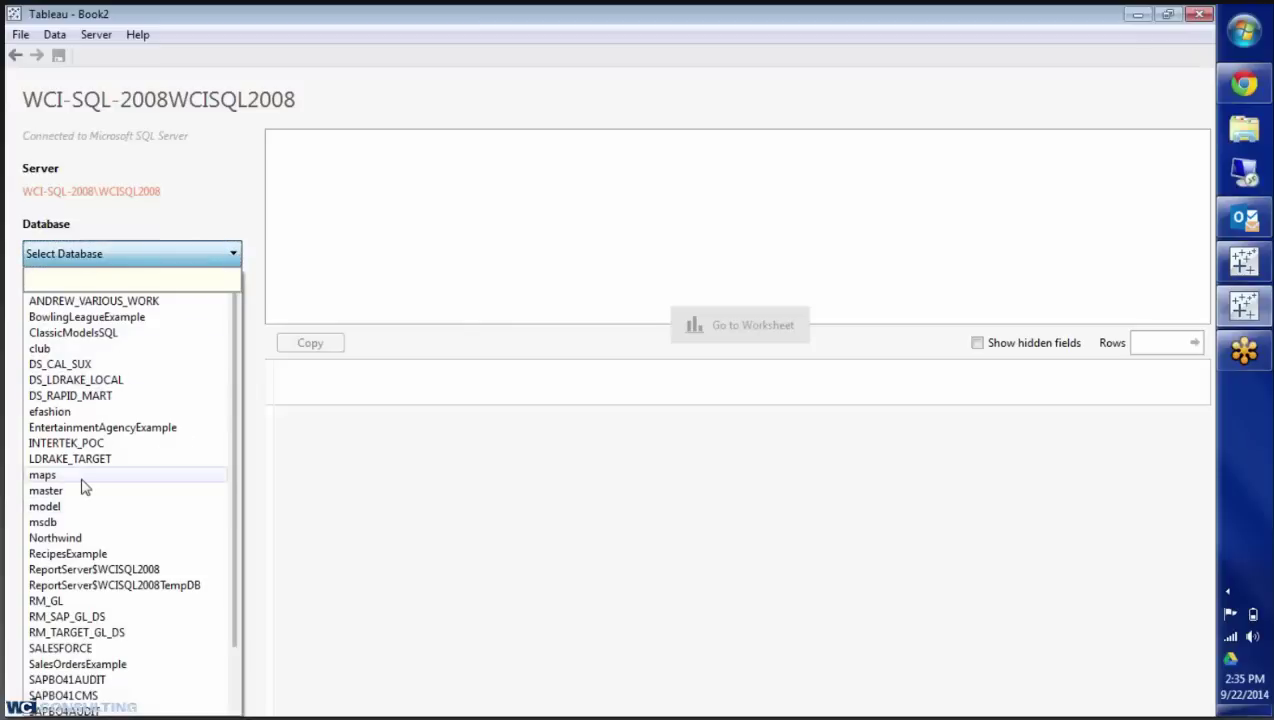
click(50, 412)
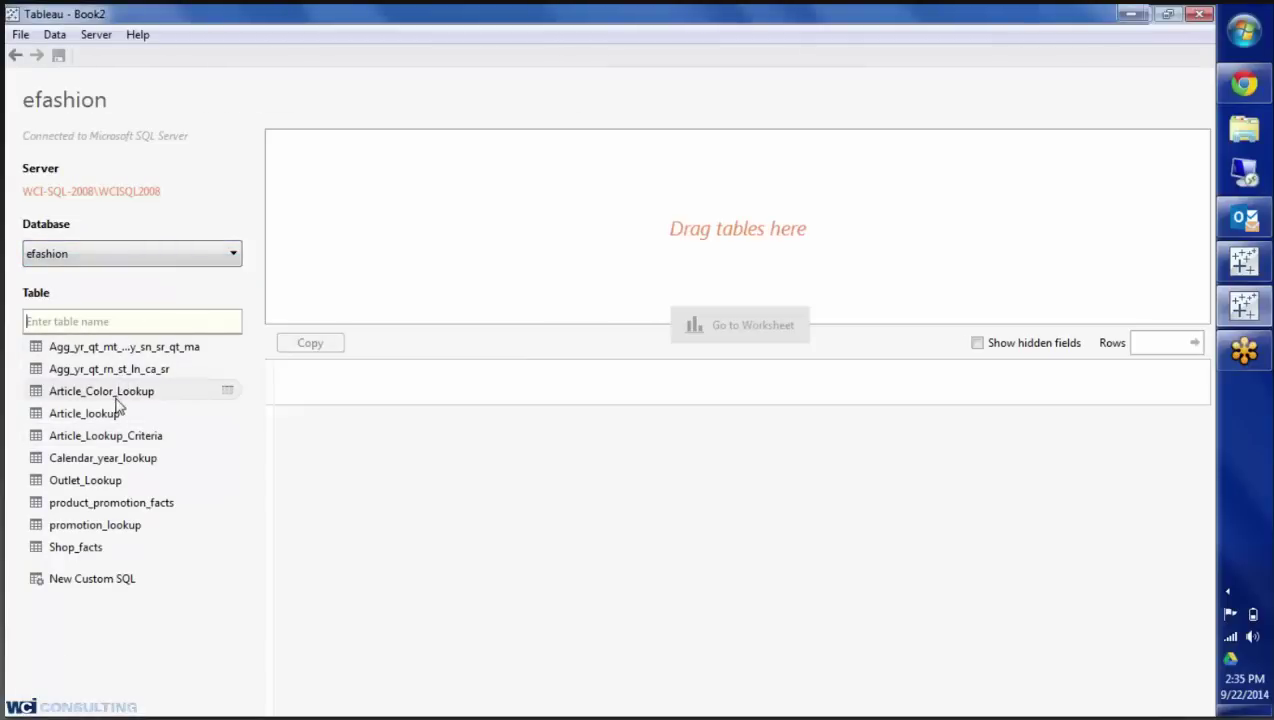
double_click(110, 347)
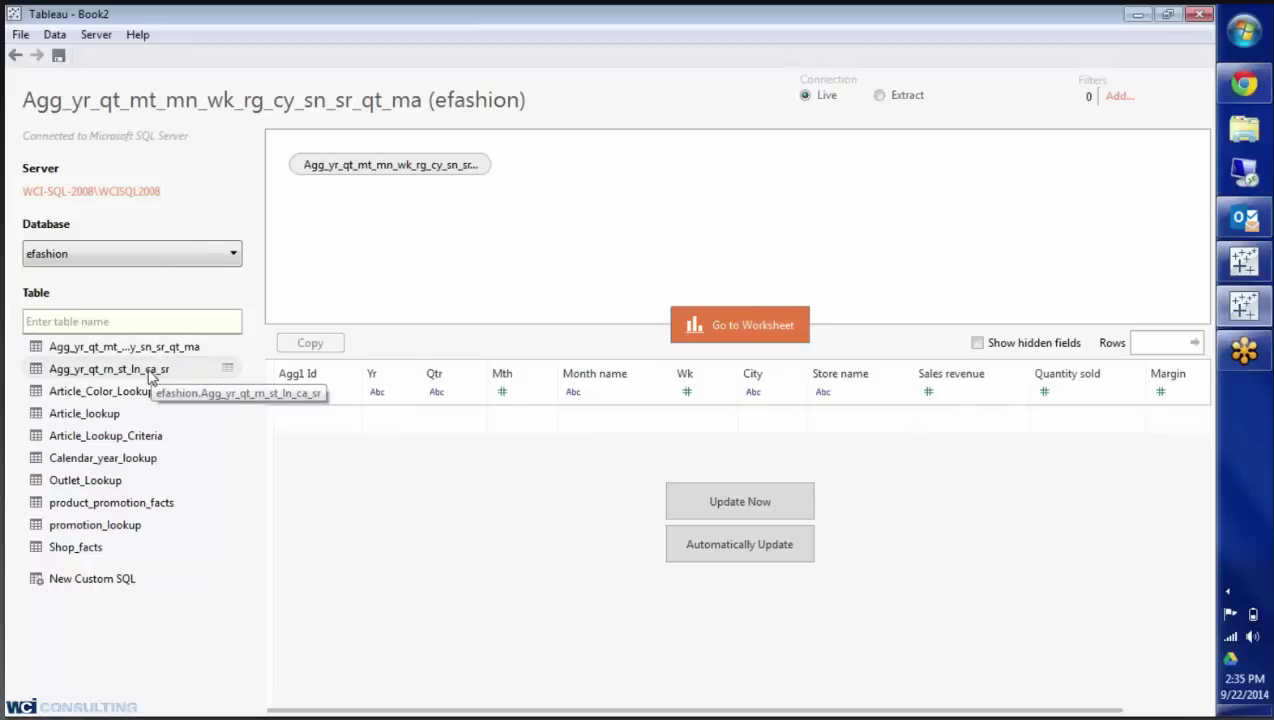
- Add Agg_yr_qt_rn_st_ln_ca_sr and join it to the first table on Agg1 Id = Agg2 Id
drag(150, 372, 799, 165)
click(532, 165)
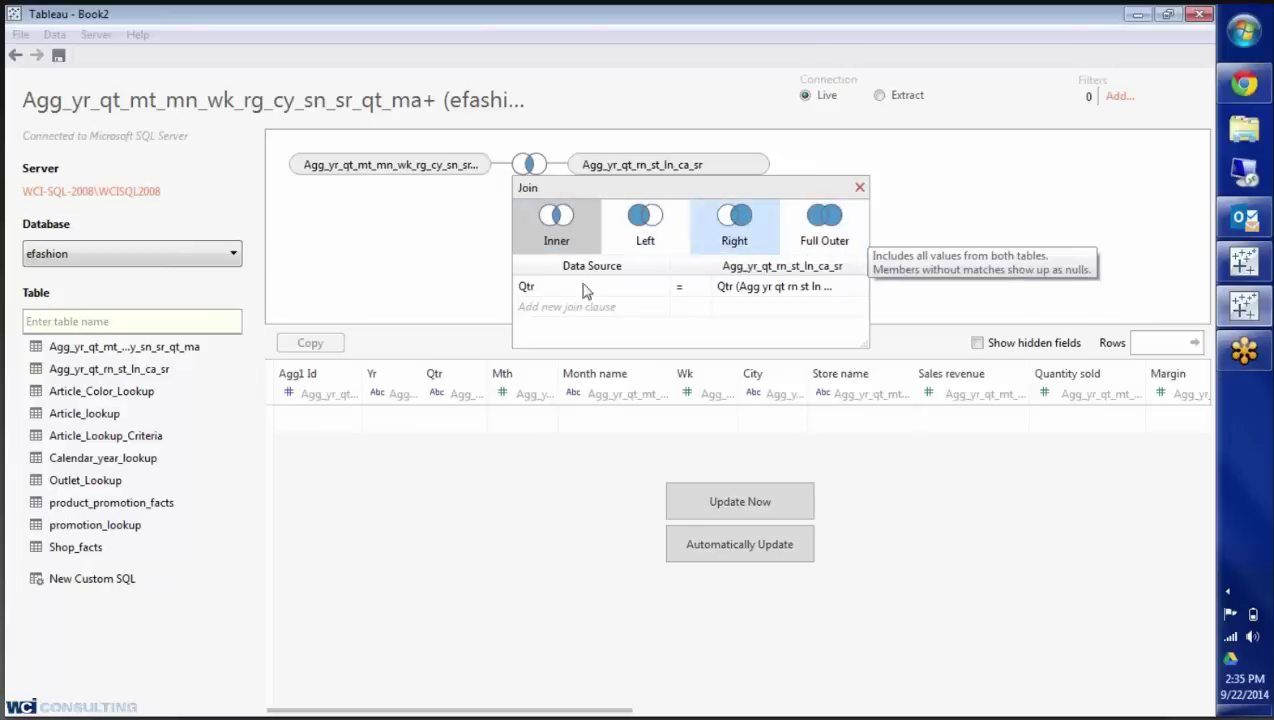
click(659, 290)
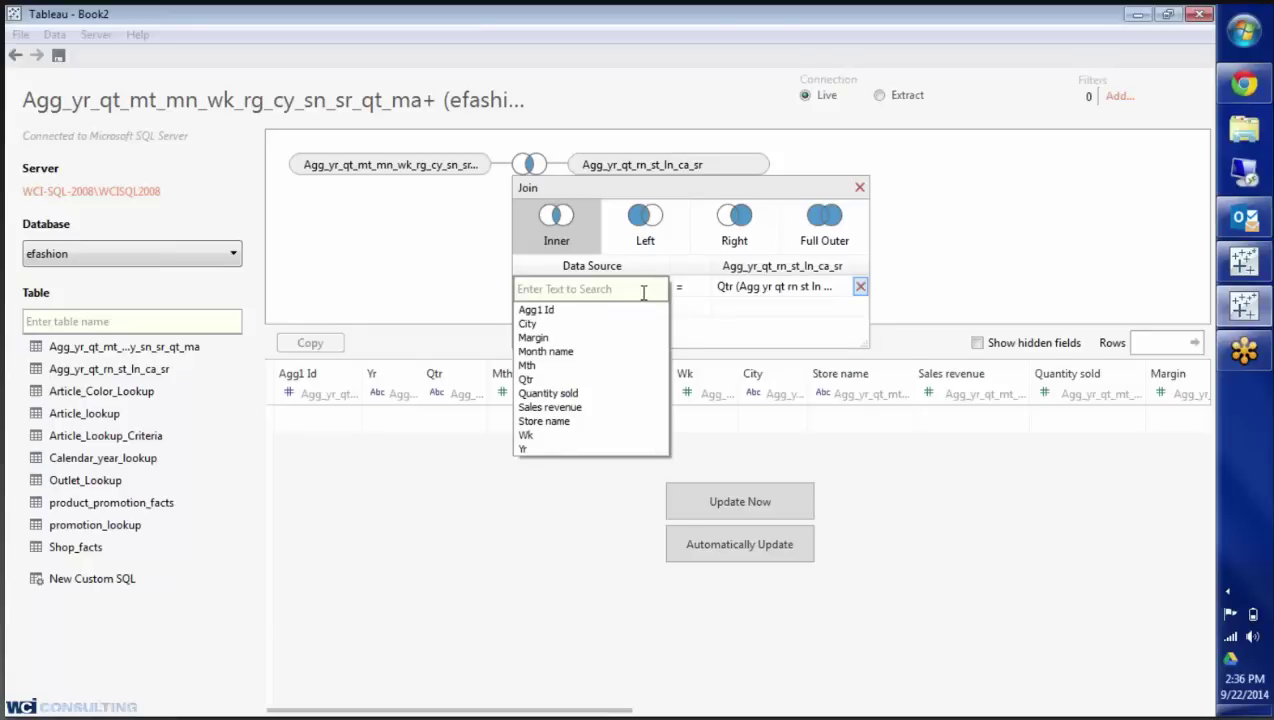
click(700, 295)
click(612, 288)
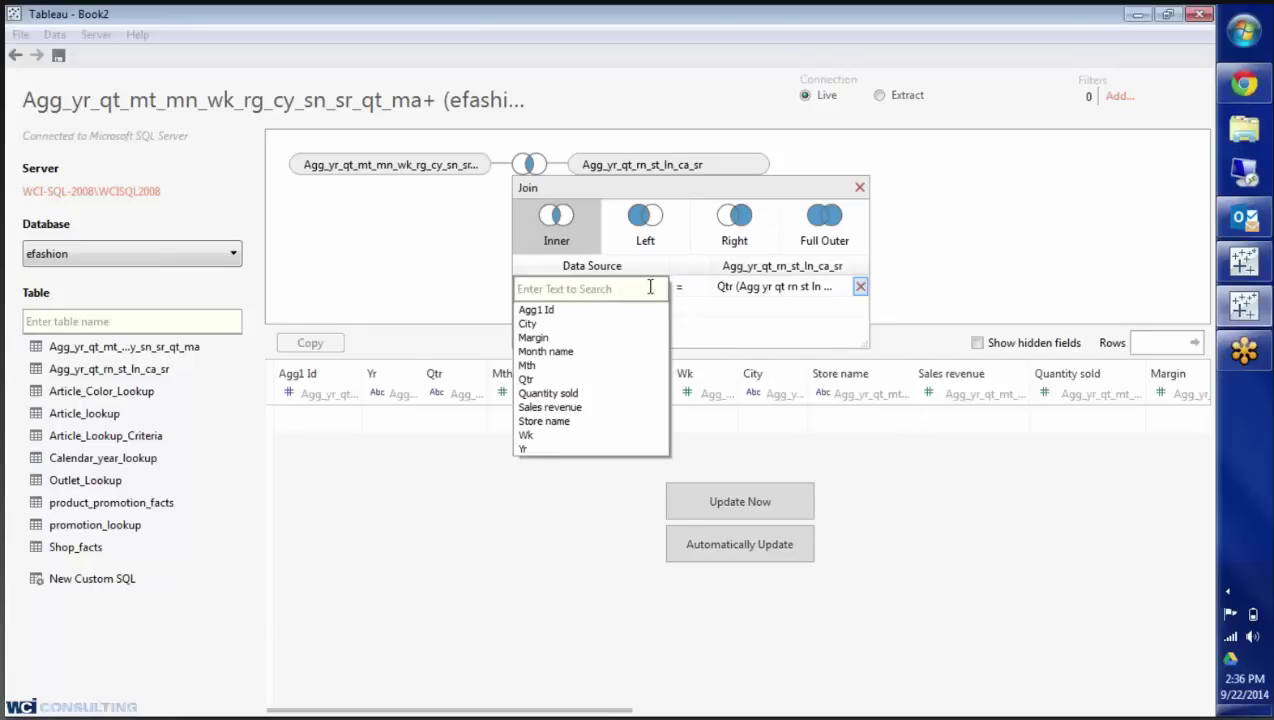
click(574, 311)
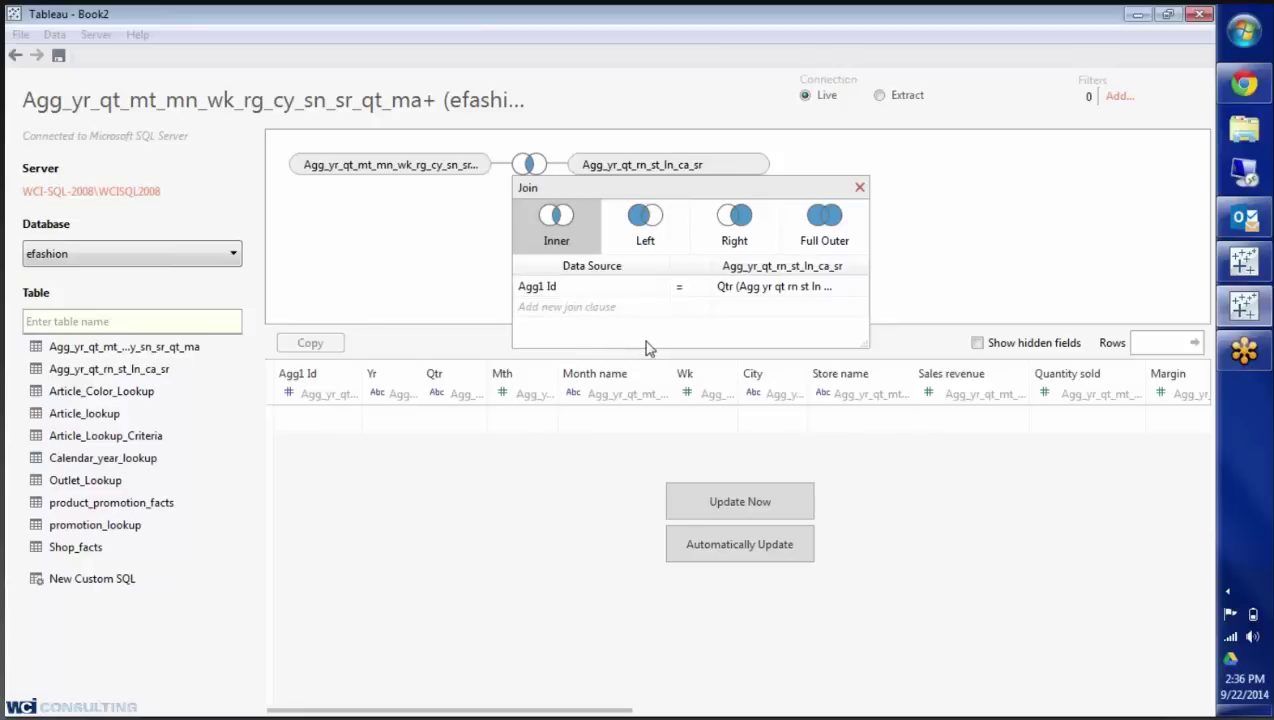
click(843, 289)
click(766, 313)
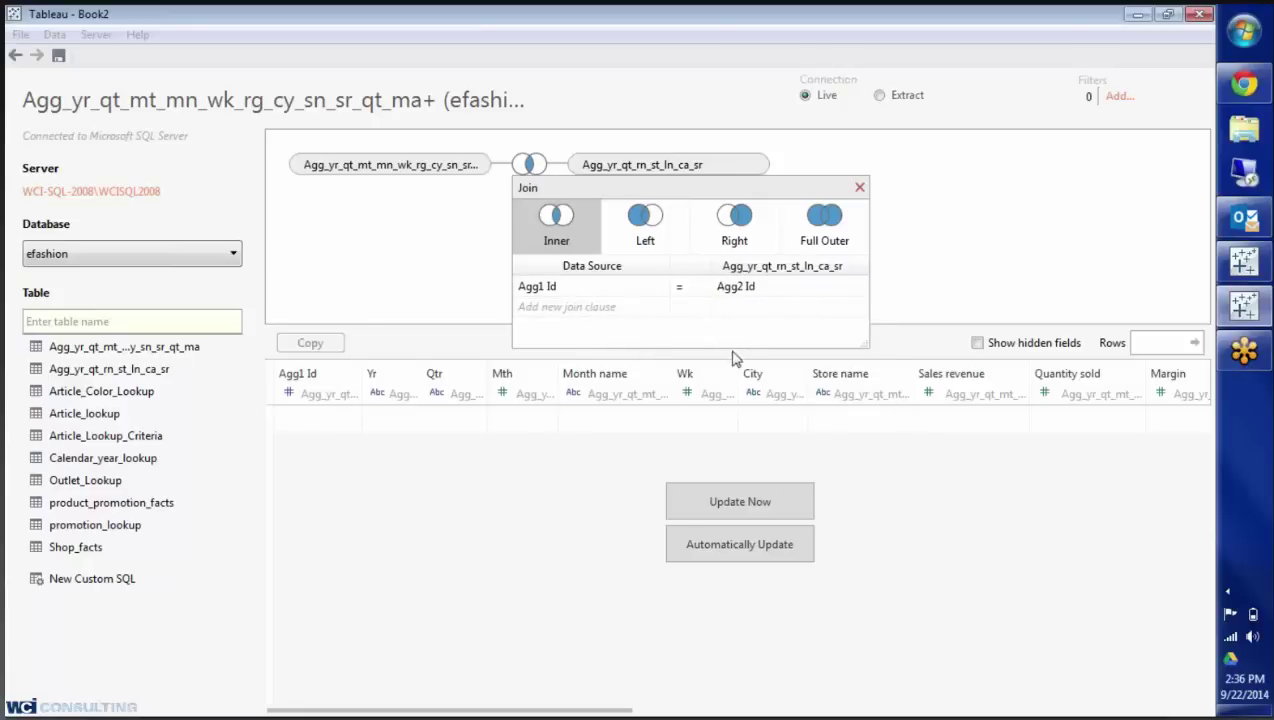
click(858, 186)
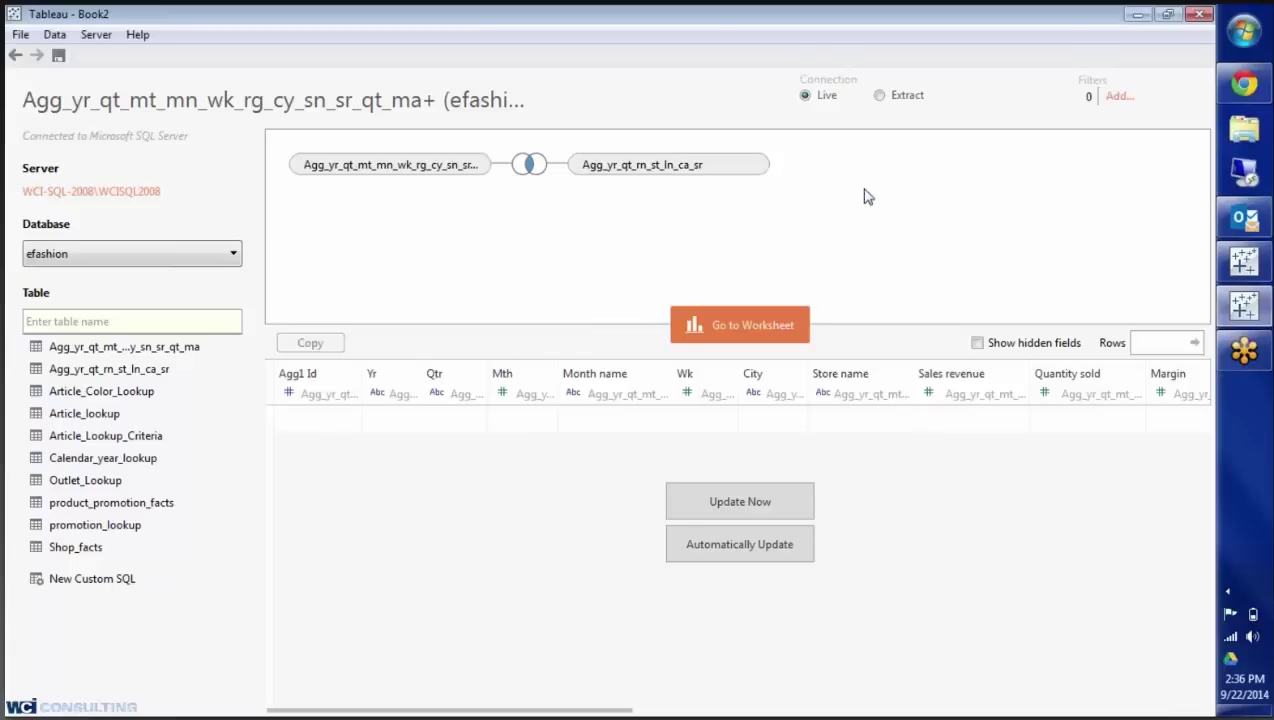
- Remove the second table, trial-join product_promotion_facts on City = Promotion cost, then remove it
click(755, 164)
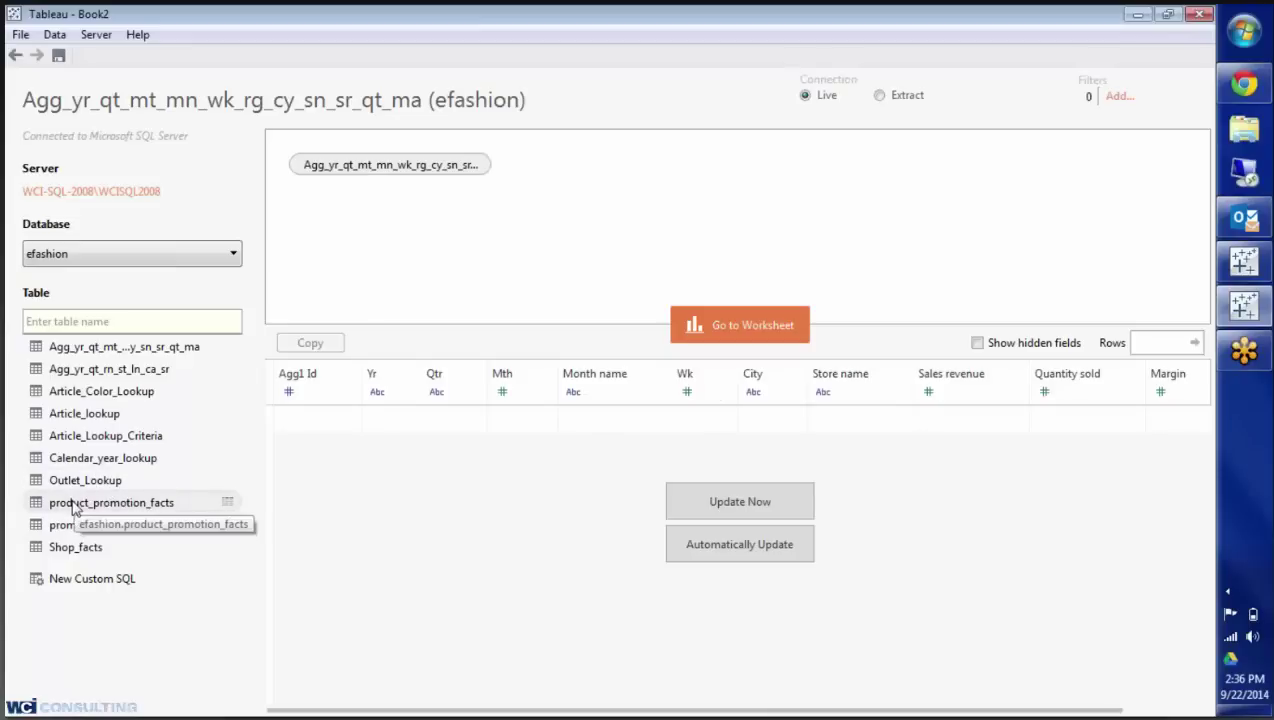
drag(72, 510, 400, 250)
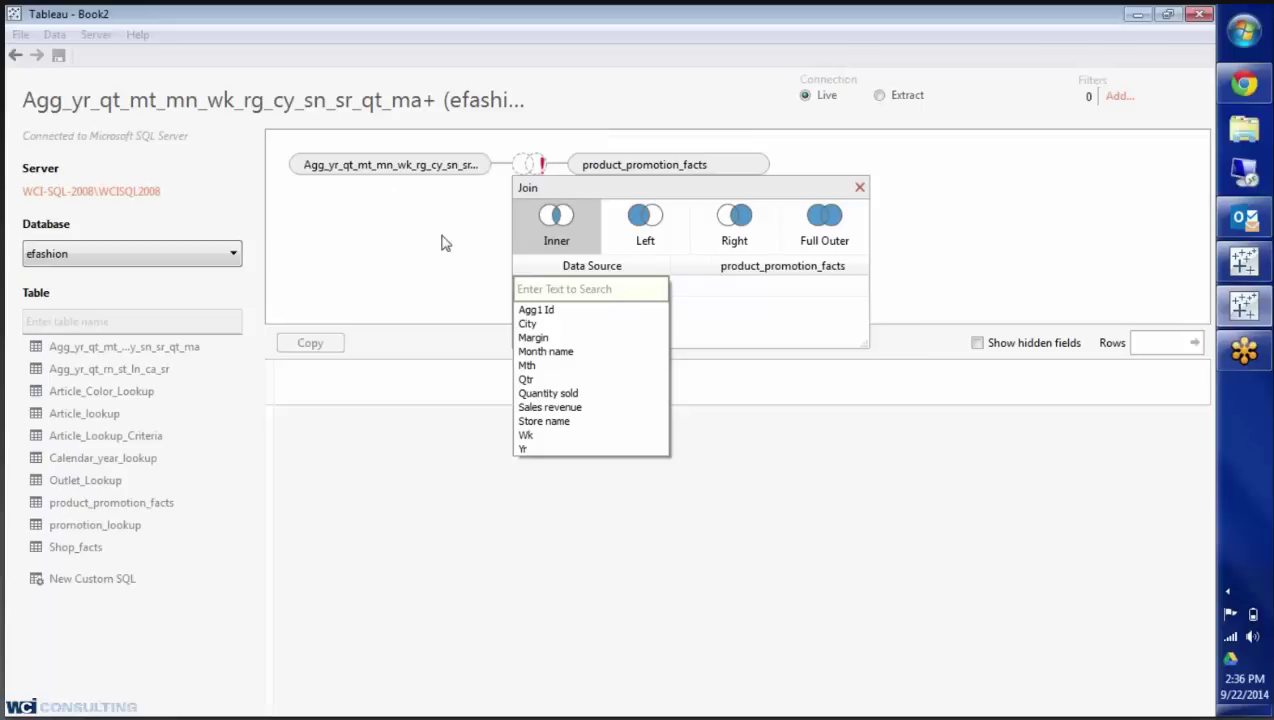
click(530, 324)
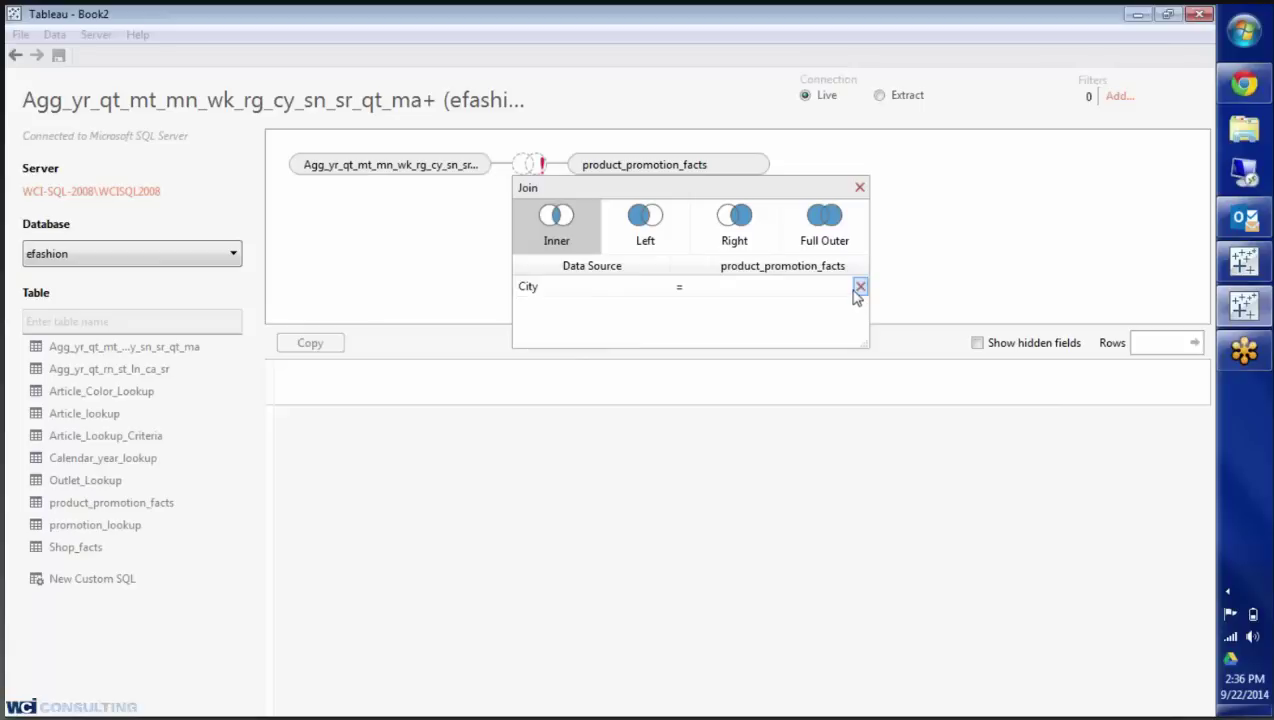
click(846, 288)
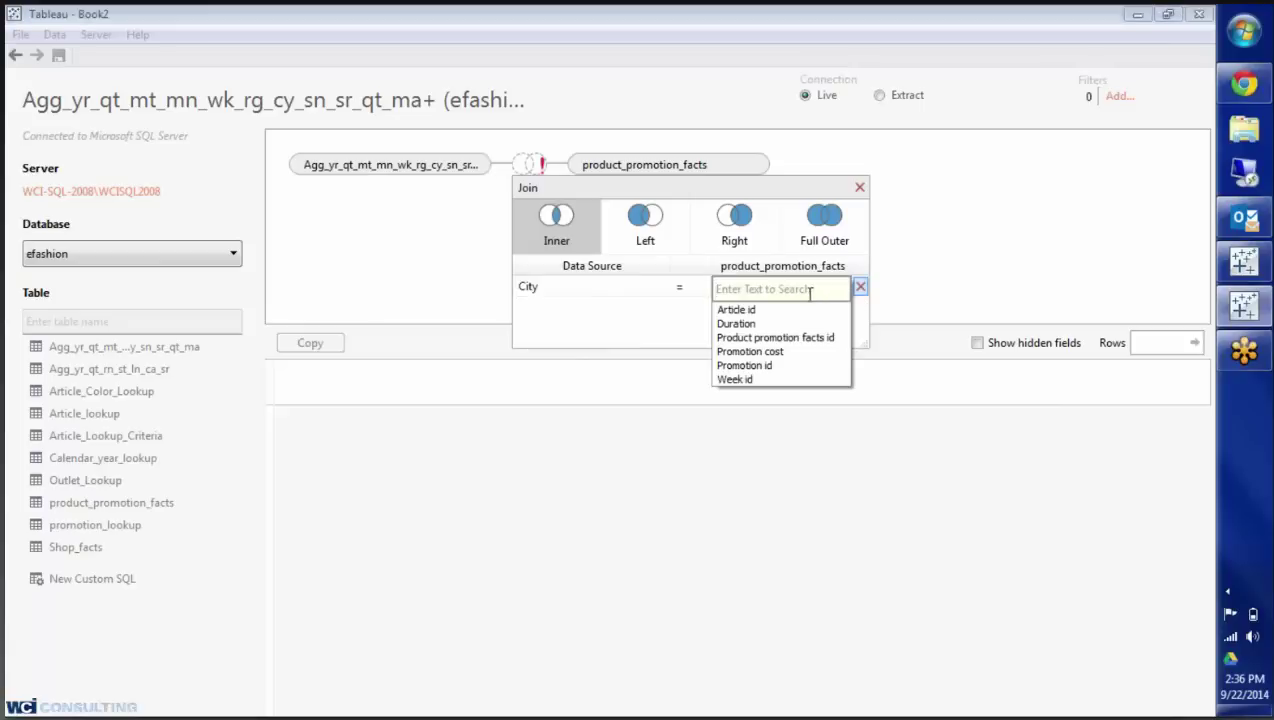
click(810, 353)
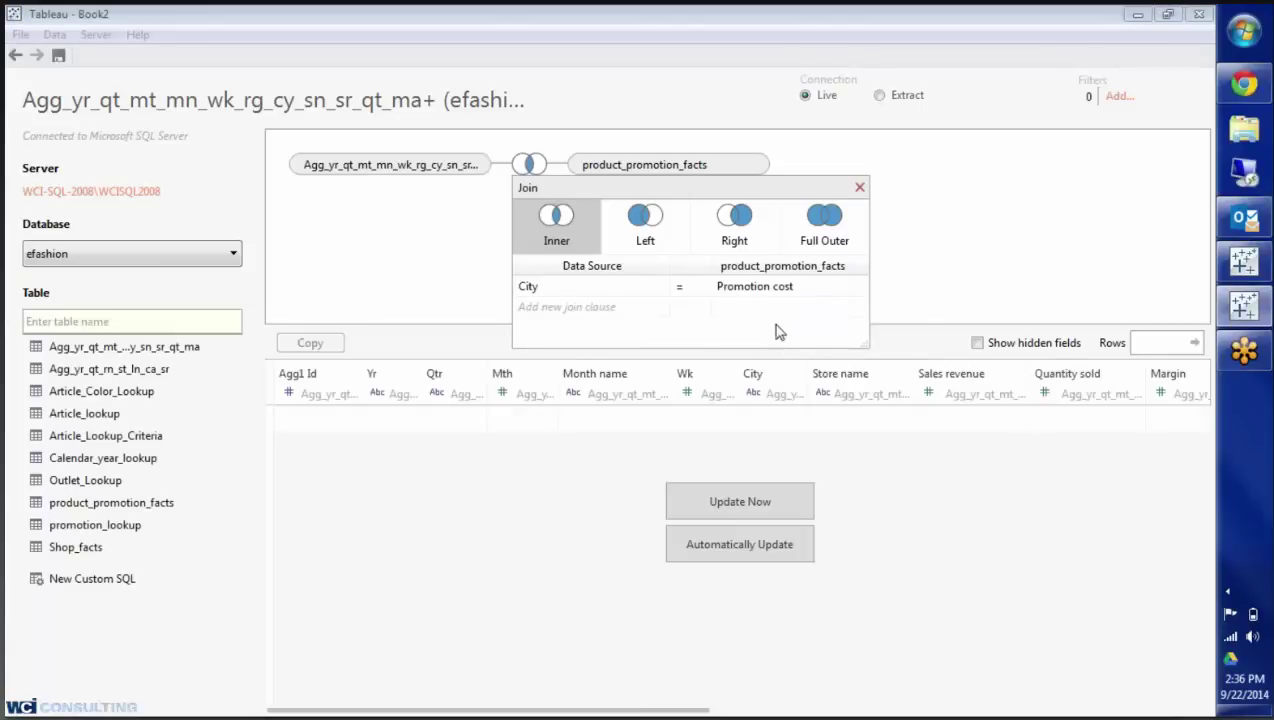
click(859, 187)
click(754, 165)
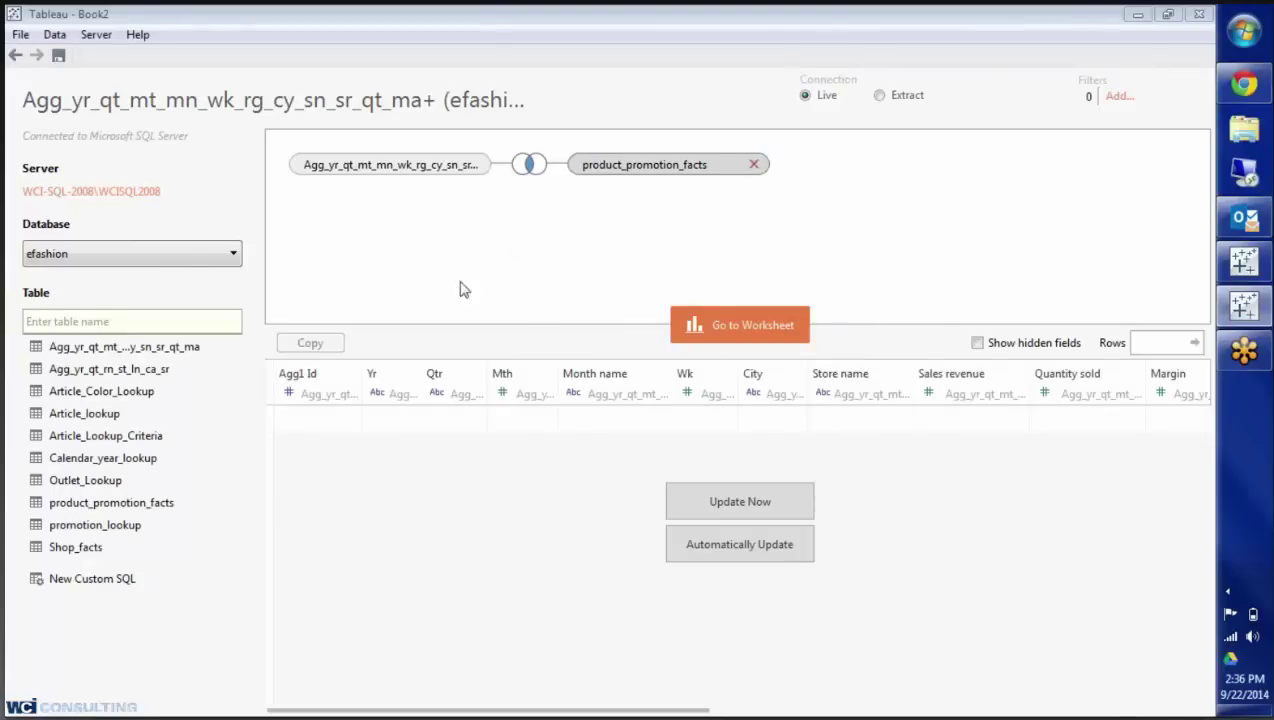
- Add Agg_yr_qt_rn_st_ln_ca_sr back as an inner join on Agg1 Id = Agg2 Id
drag(148, 375, 700, 165)
click(530, 166)
click(597, 290)
click(663, 288)
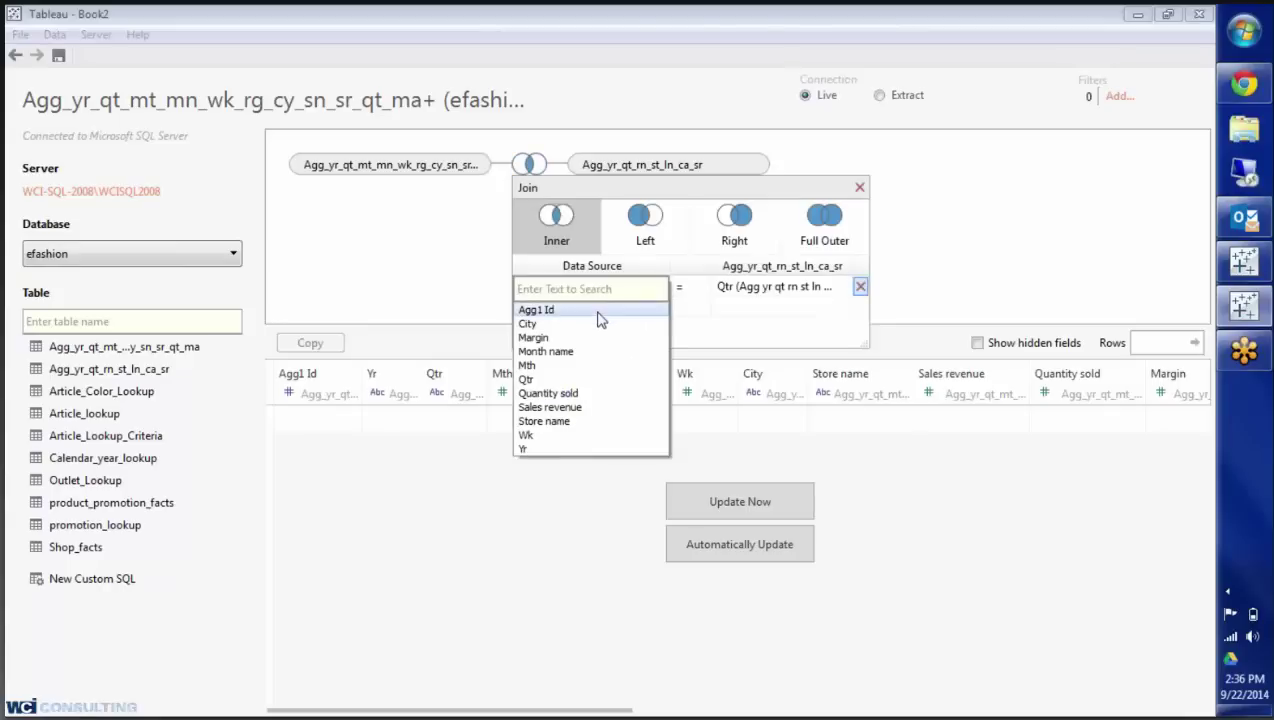
click(598, 311)
click(833, 292)
click(848, 290)
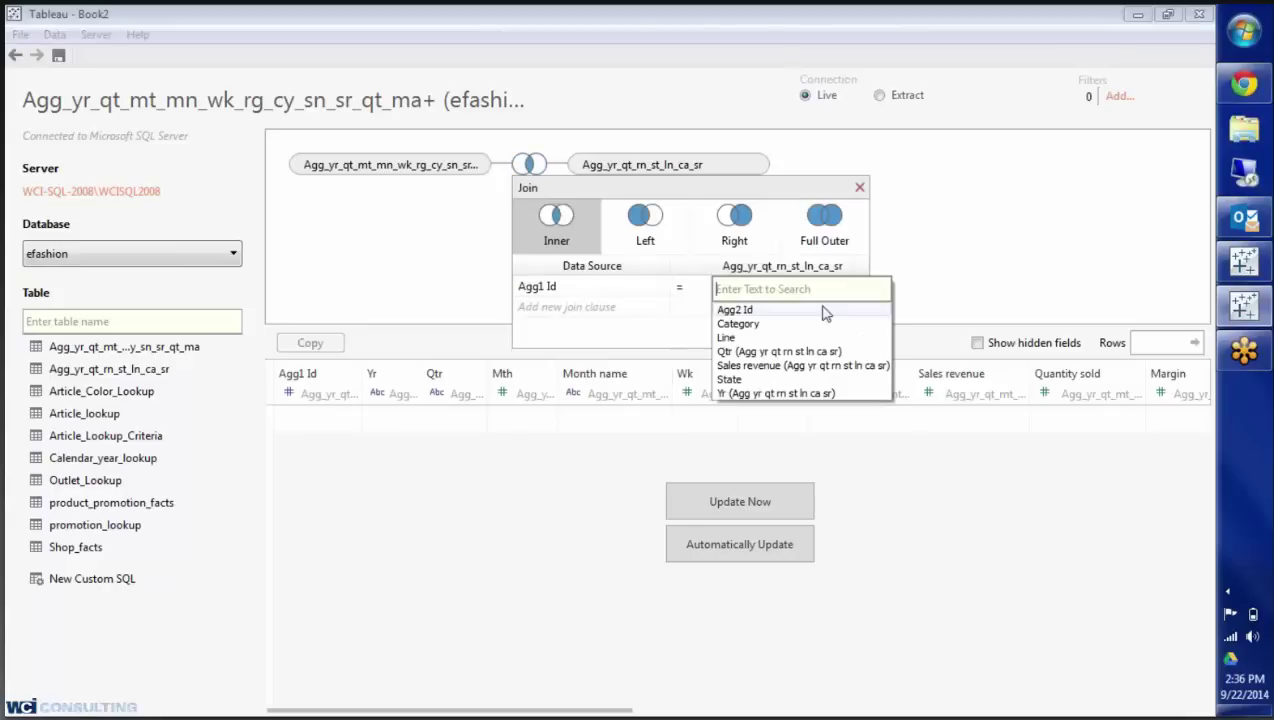
click(800, 311)
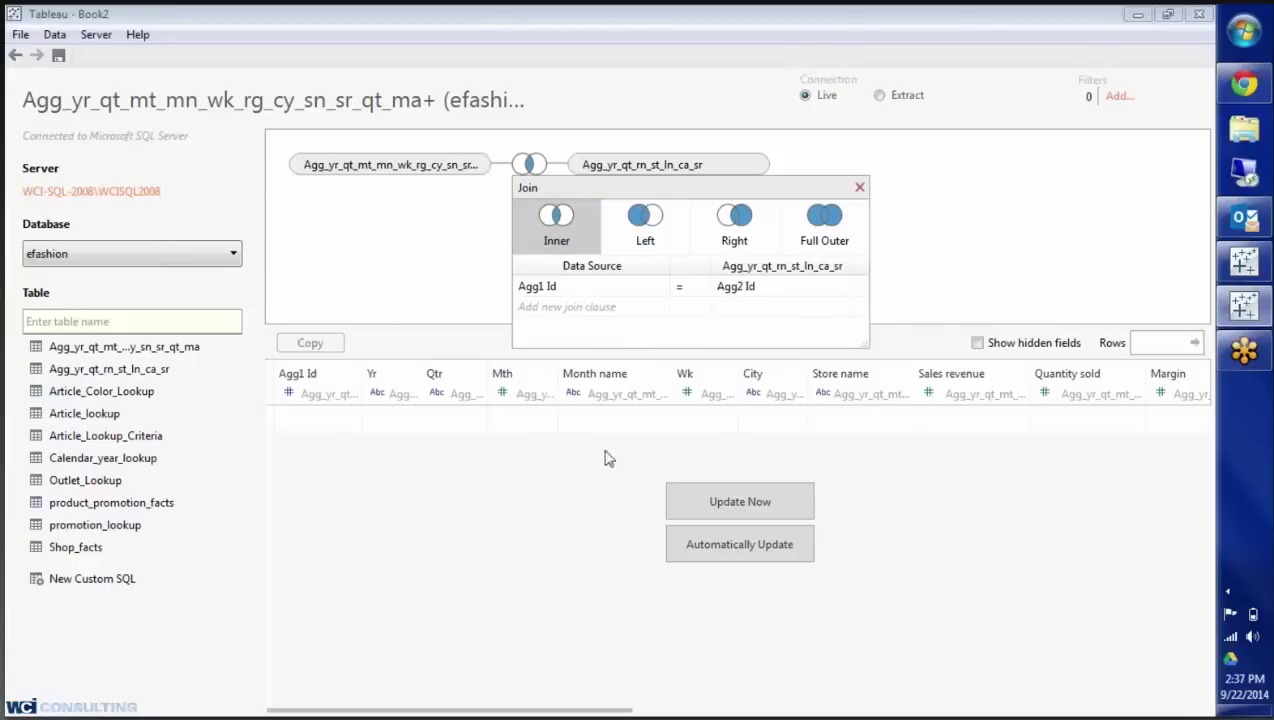
- Keep the connection Live and load the joined preview of 1,982 rows
click(859, 188)
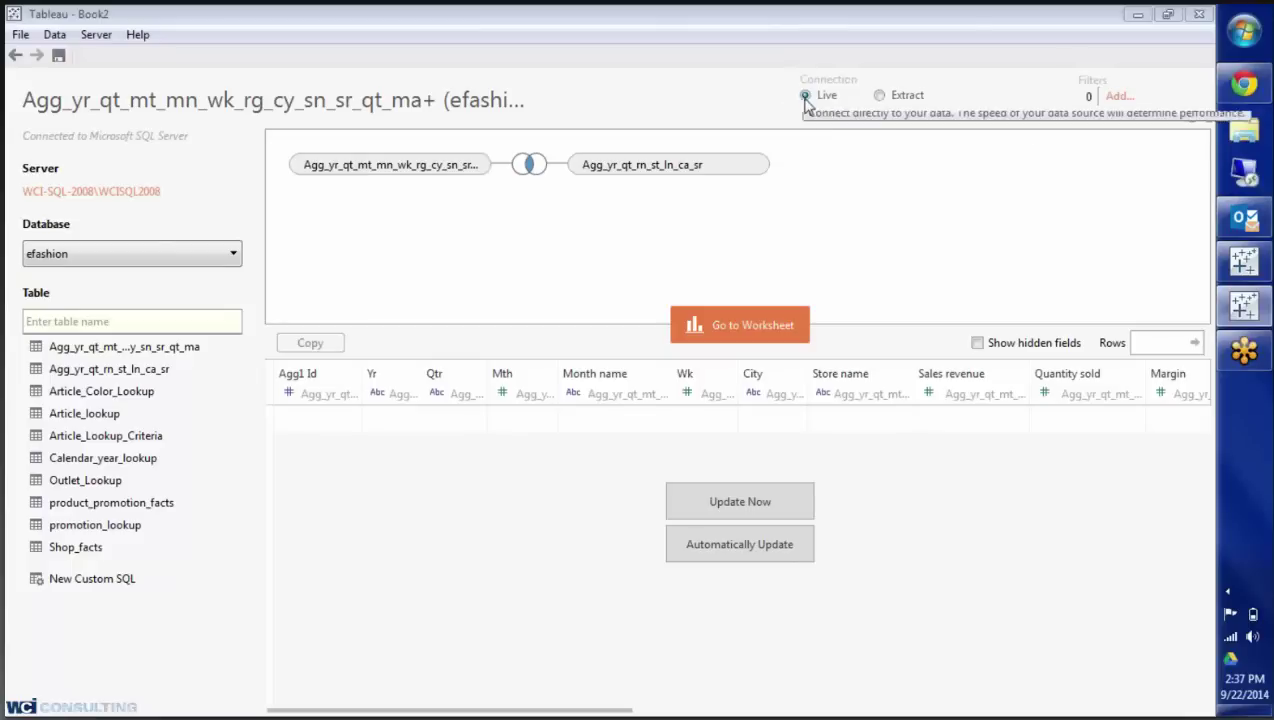
click(880, 98)
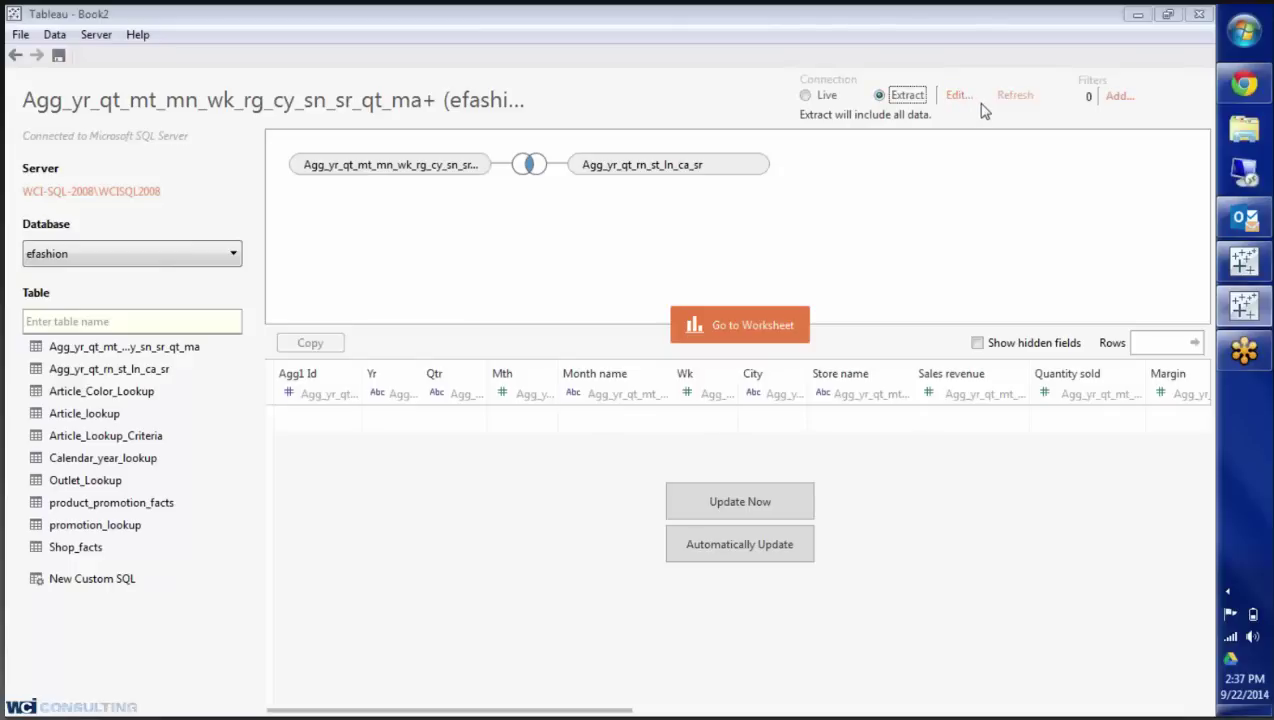
click(801, 97)
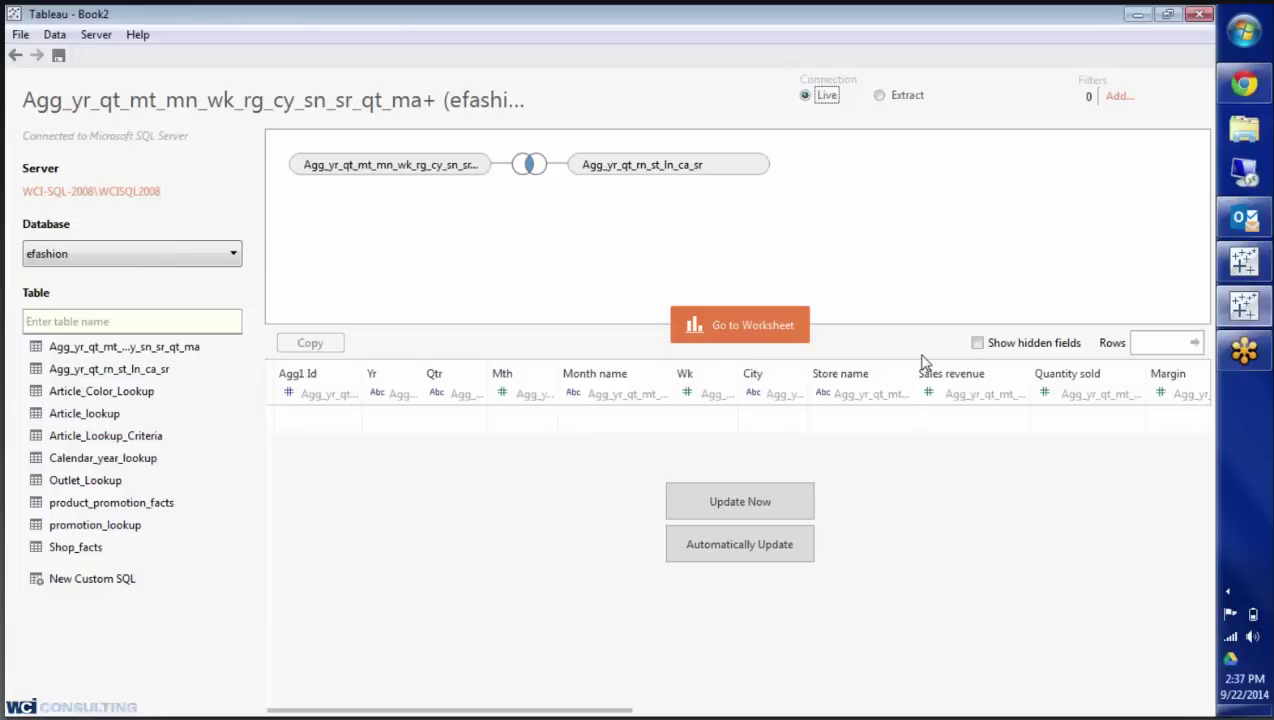
click(746, 512)
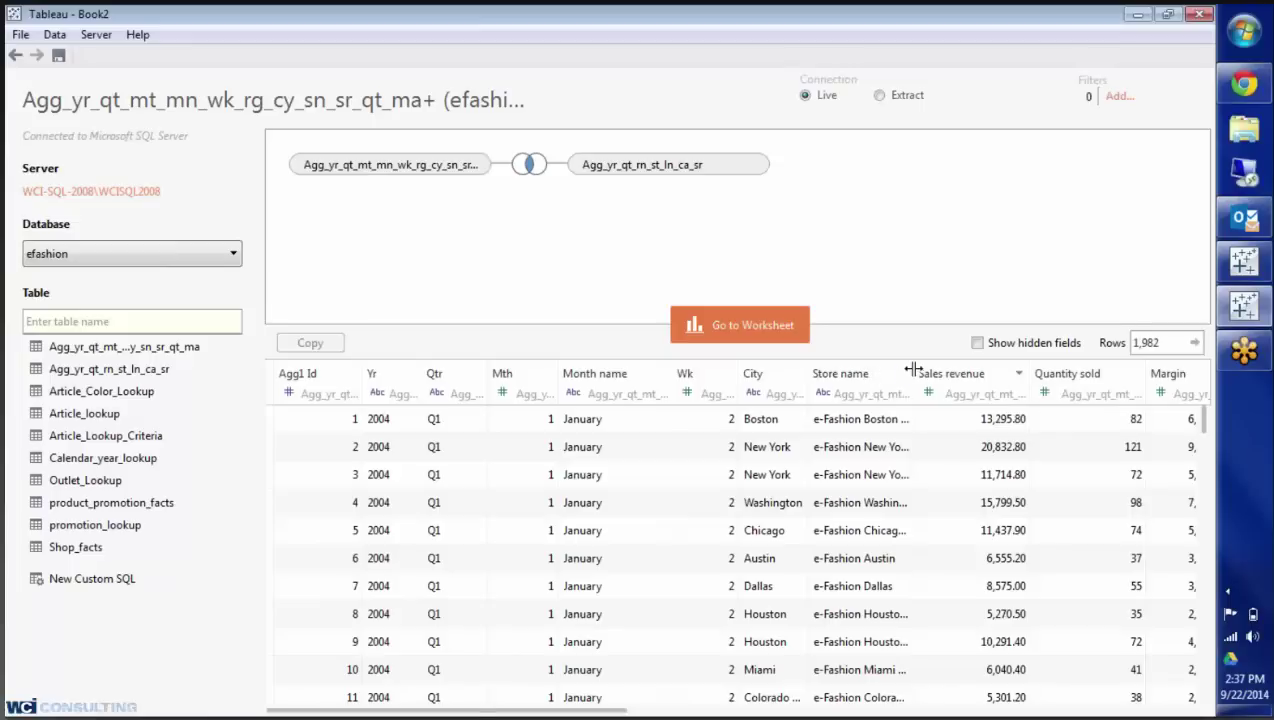
- Check the Store name column menu, then move to the empty Sheet 1 worksheet
click(902, 373)
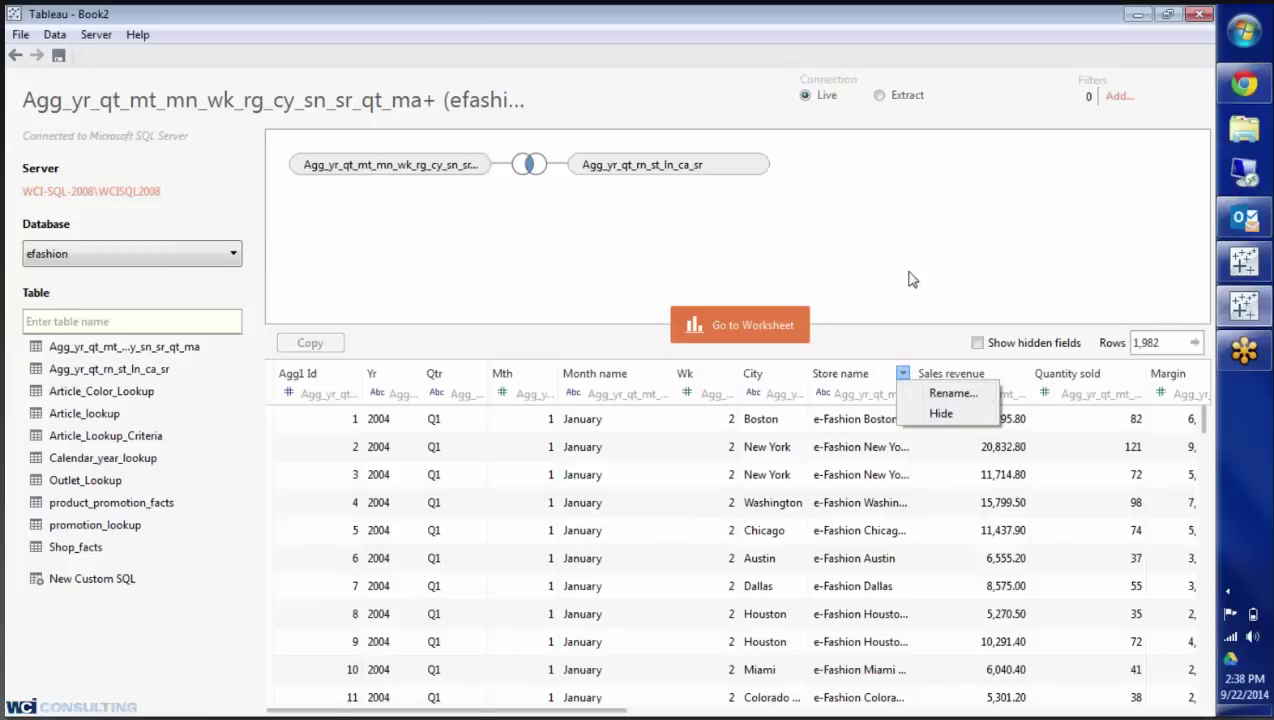
click(790, 368)
click(760, 321)
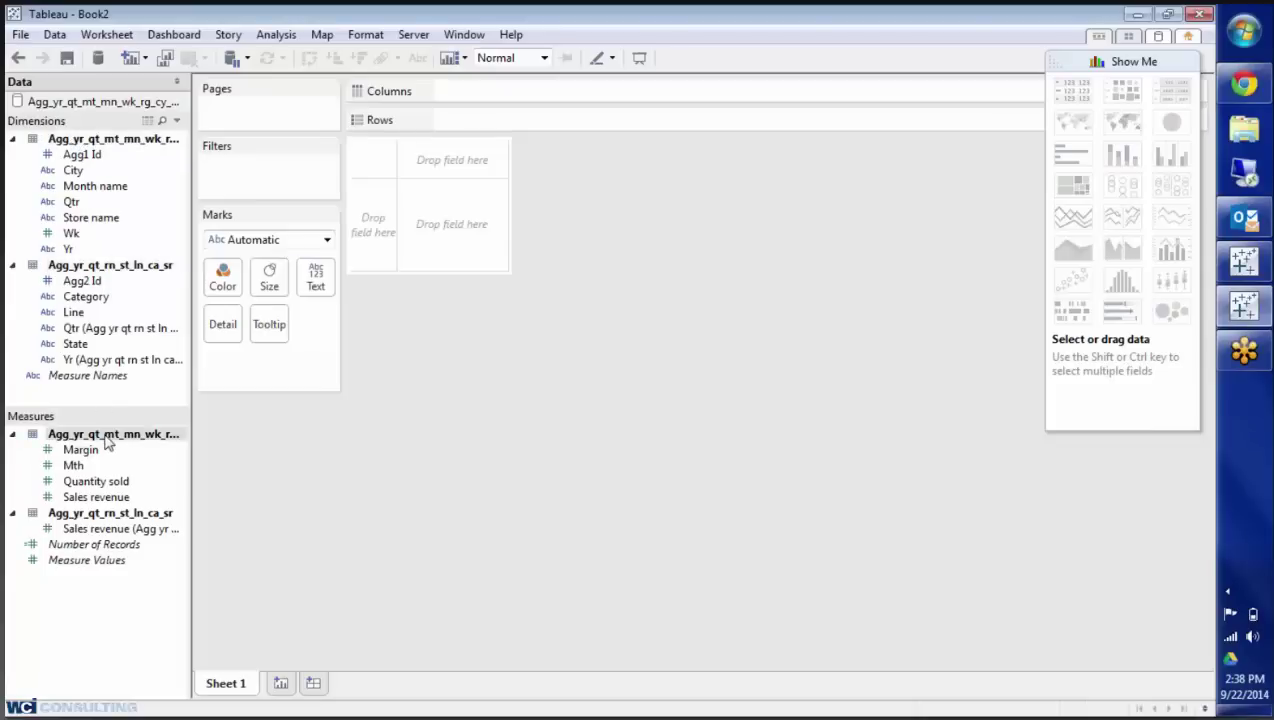
- Put City on Rows and SUM(Margin) on Columns to get horizontal bars per city
double_click(74, 172)
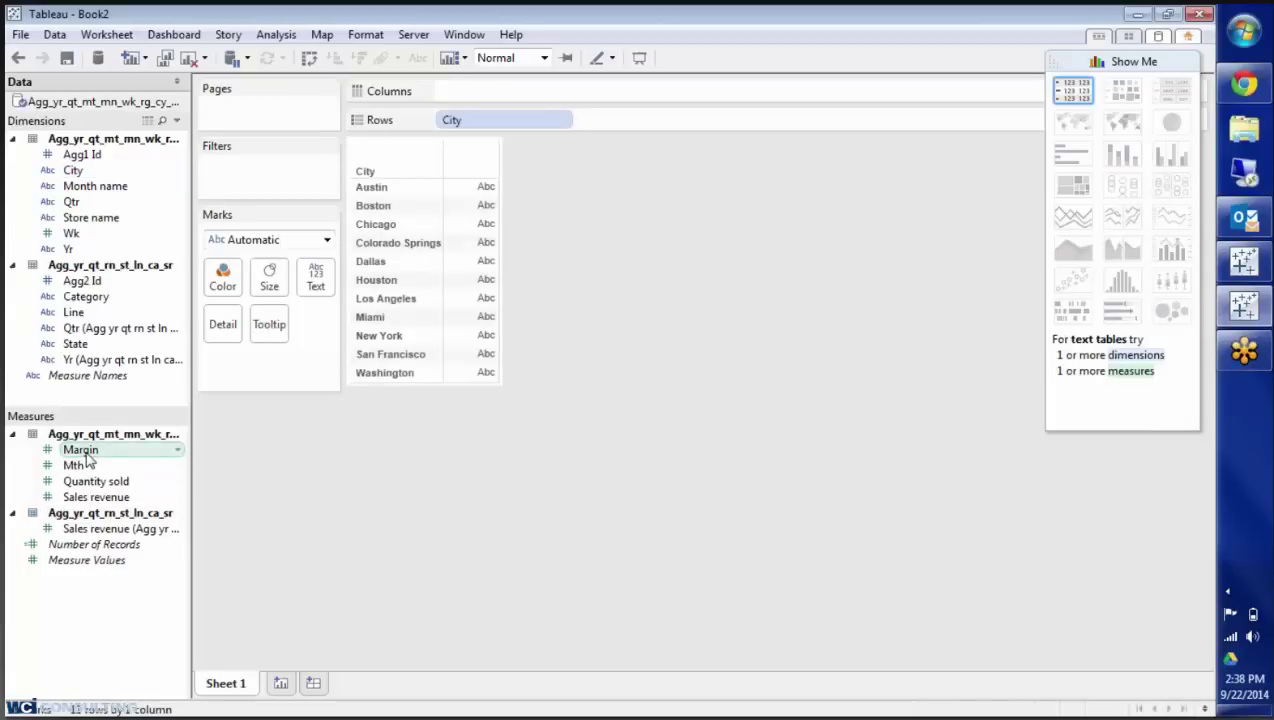
double_click(86, 455)
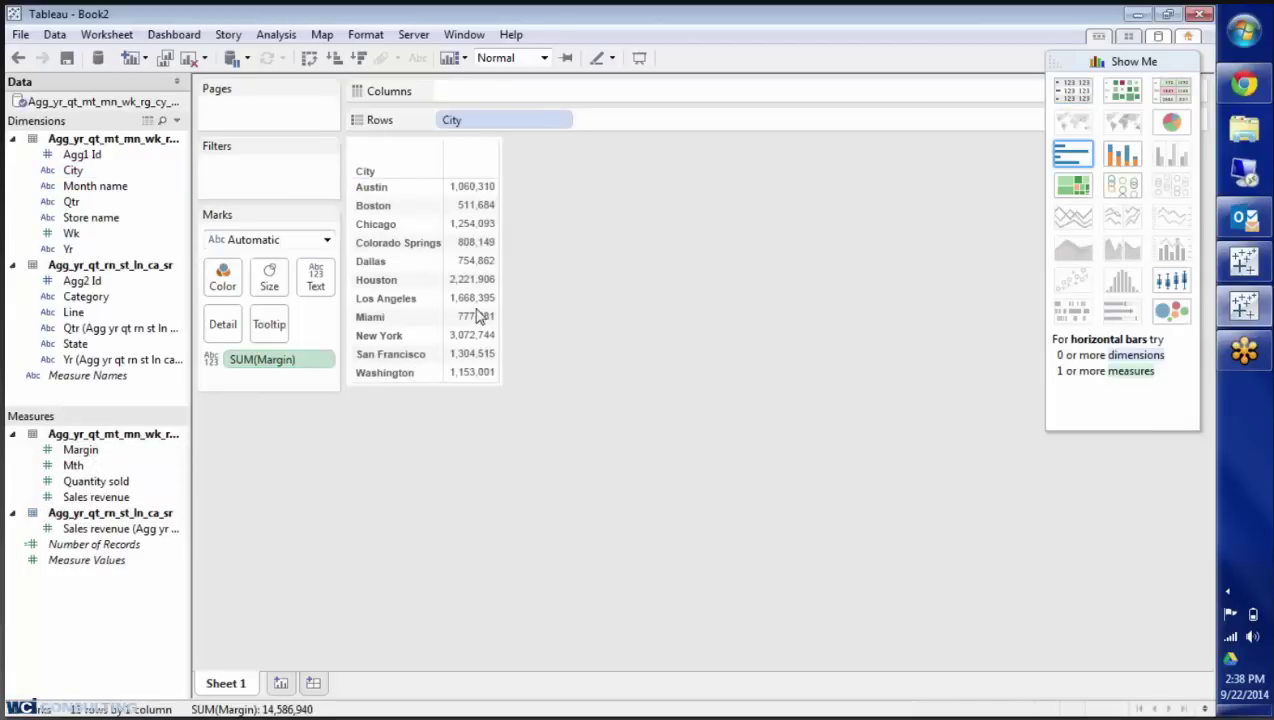
drag(270, 363, 469, 94)
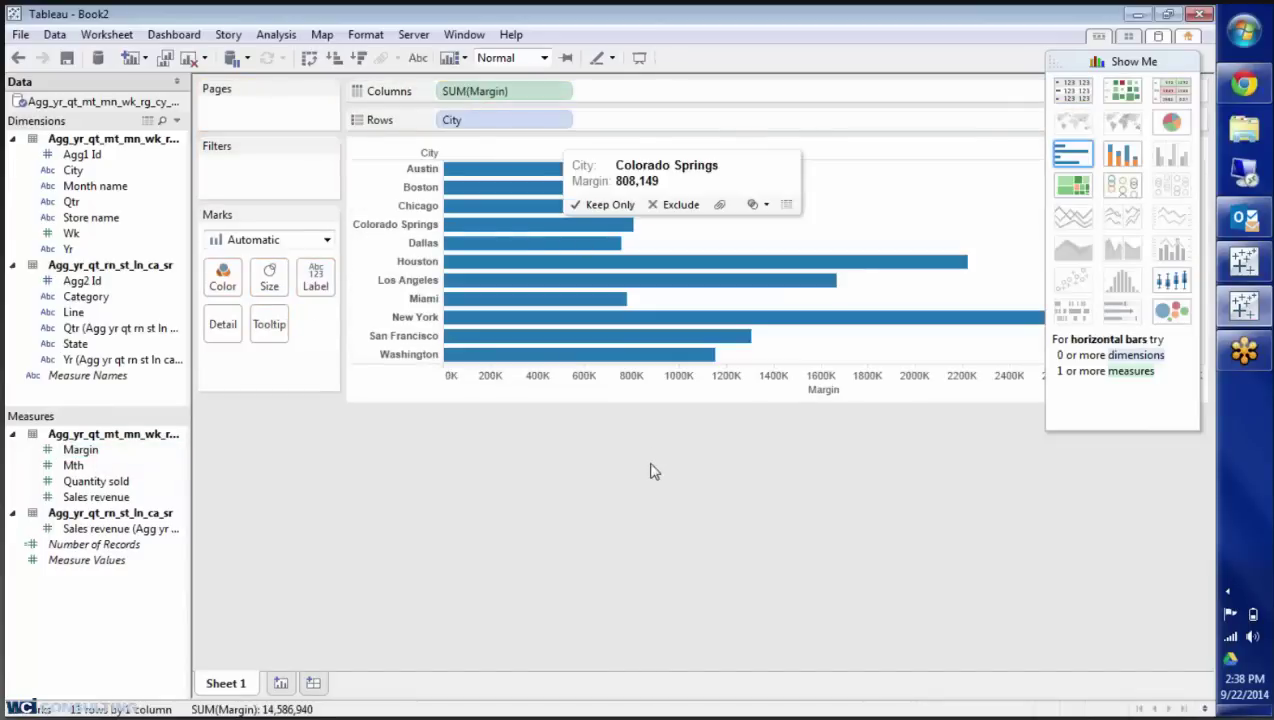